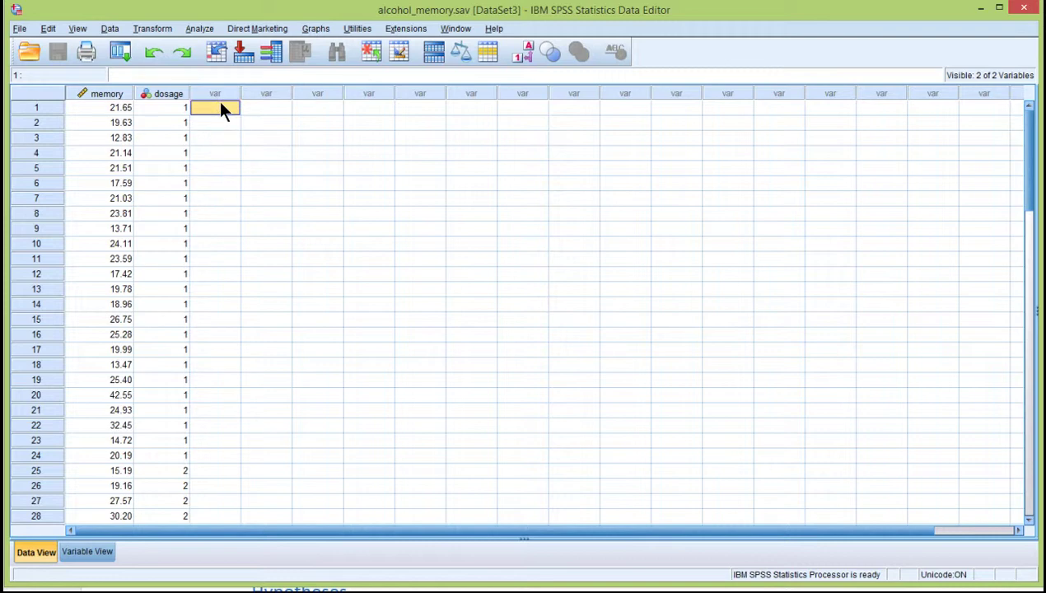
# - Examine the memory scores from the first case through the last case in the data set
pyautogui.click(95, 92)
pyautogui.click(103, 113)
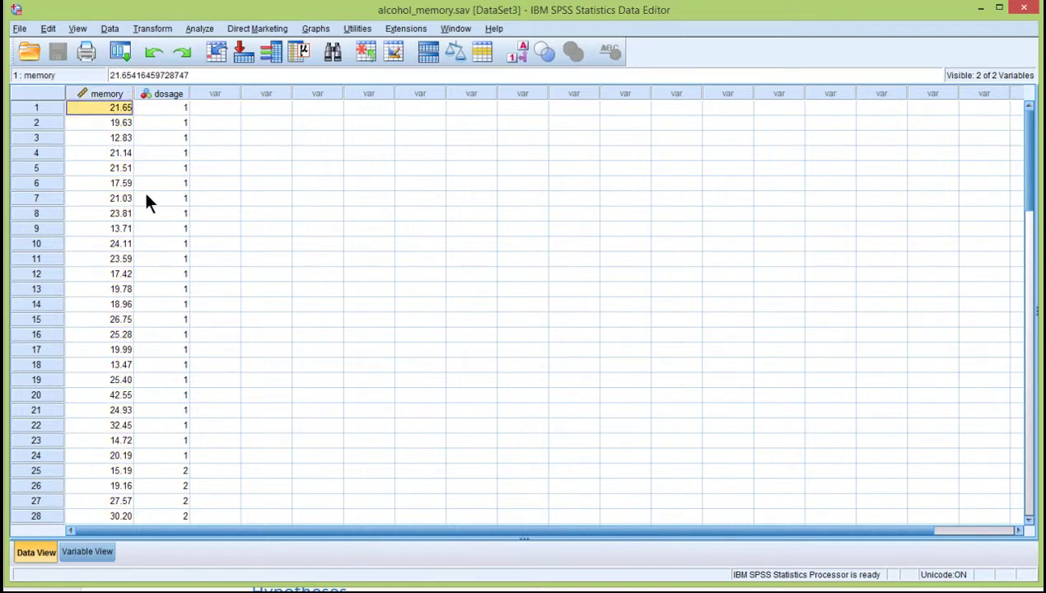
pyautogui.scroll(-20, 119, 247)
pyautogui.scroll(4, 119, 263)
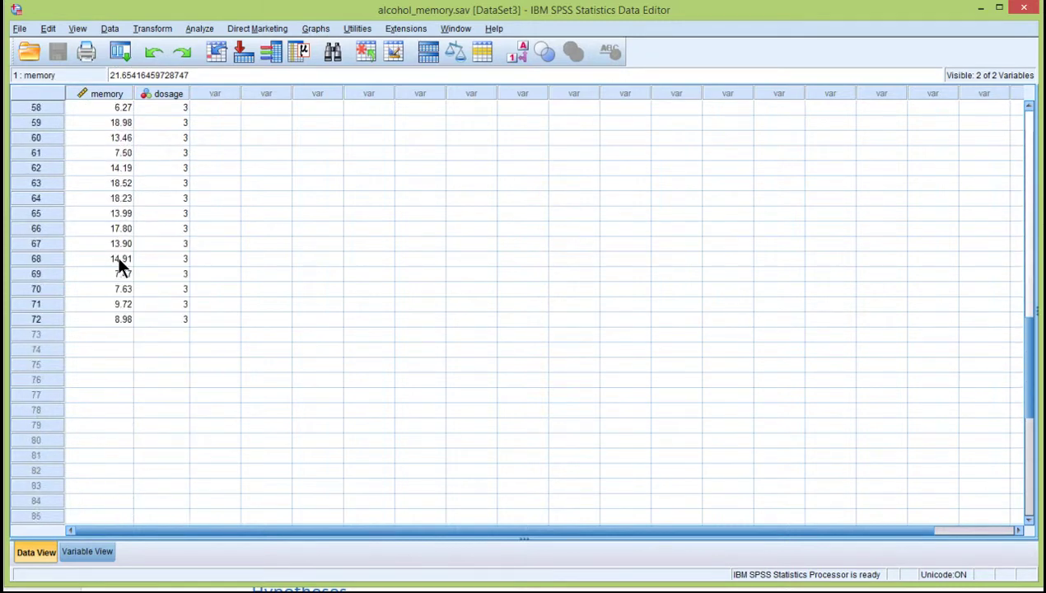
pyautogui.click(112, 313)
pyautogui.scroll(6, 124, 297)
pyautogui.scroll(13, 141, 275)
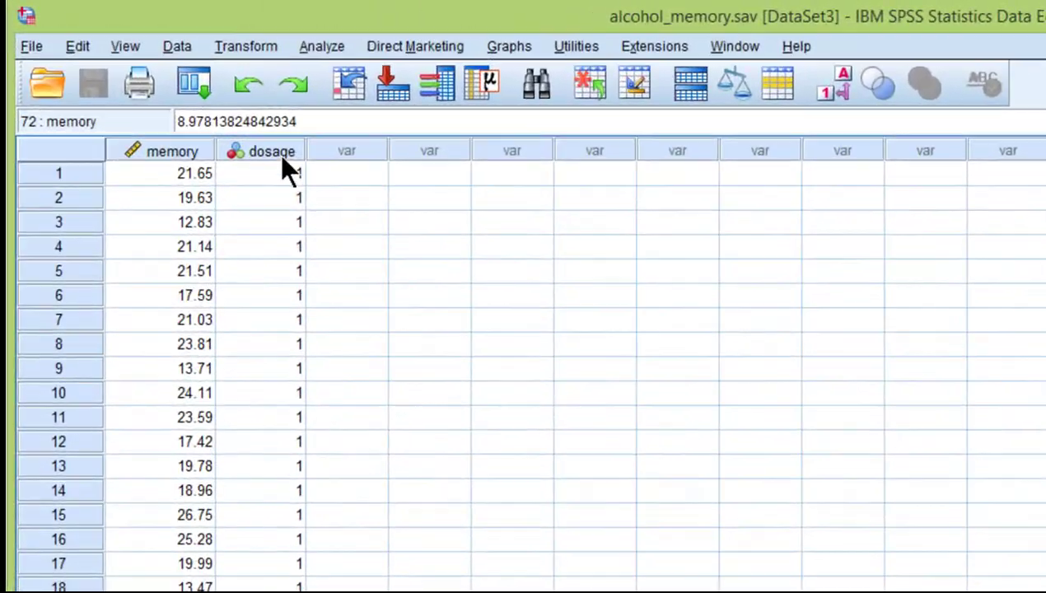
# - Examine the dosage column's group codes 1, 2 and 3 across the cases
pyautogui.click(278, 154)
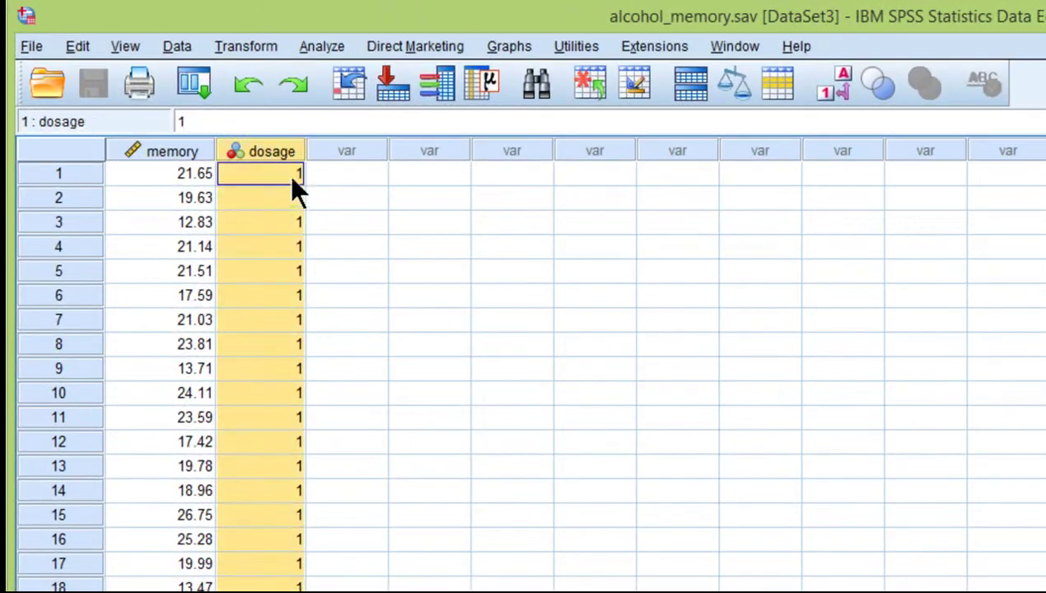
pyautogui.click(288, 175)
pyautogui.press('Down')
pyautogui.press('Down')
pyautogui.press('Down')
pyautogui.press('Down')
pyautogui.press('Down')
pyautogui.press('Down')
pyautogui.scroll(-2, 432, 395)
pyautogui.scroll(-1, 261, 396)
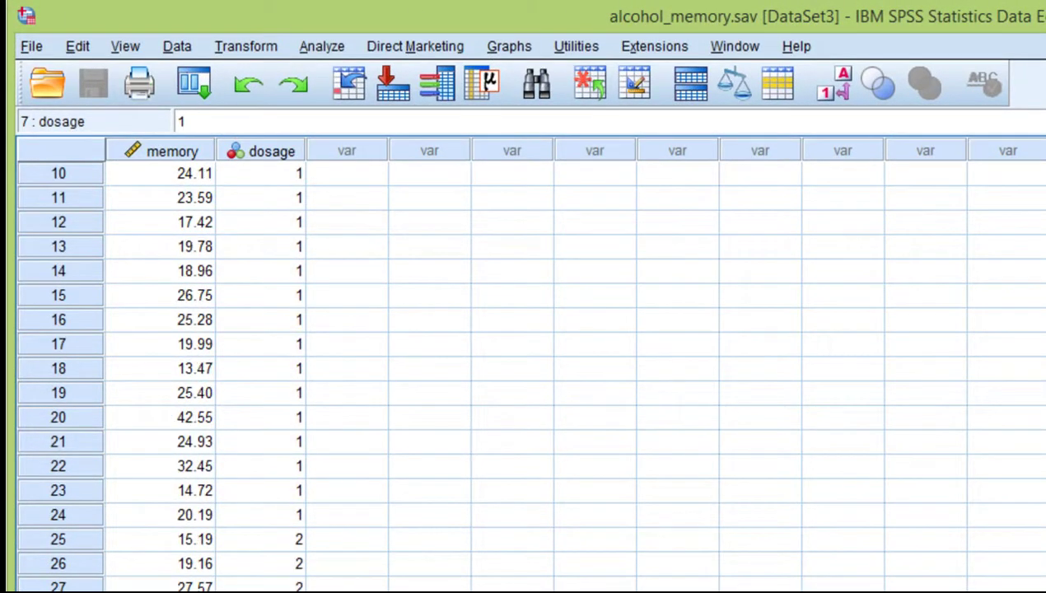
pyautogui.click(261, 563)
pyautogui.press('Down')
pyautogui.press('Down')
pyautogui.press('Down')
pyautogui.press('Down')
pyautogui.press('Down')
pyautogui.press('Down')
pyautogui.press('Down')
pyautogui.press('Down')
pyautogui.press('Down')
pyautogui.scroll(-6, 261, 395)
pyautogui.scroll(-7, 261, 371)
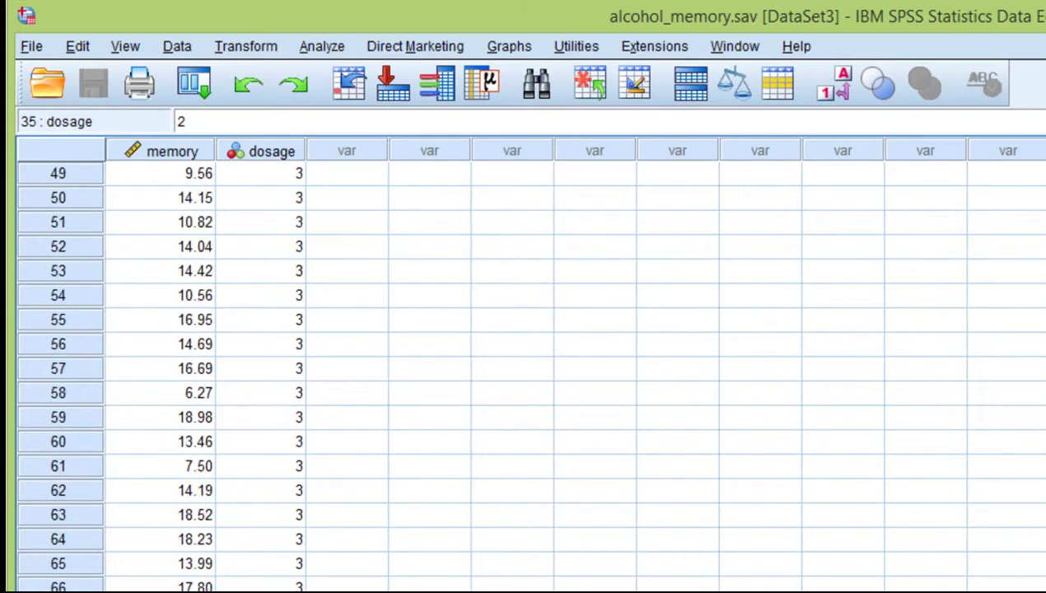
pyautogui.click(239, 468)
# - Check the value labels defined for the dosage variable, then return to the first case of the data
pyautogui.click(152, 590)
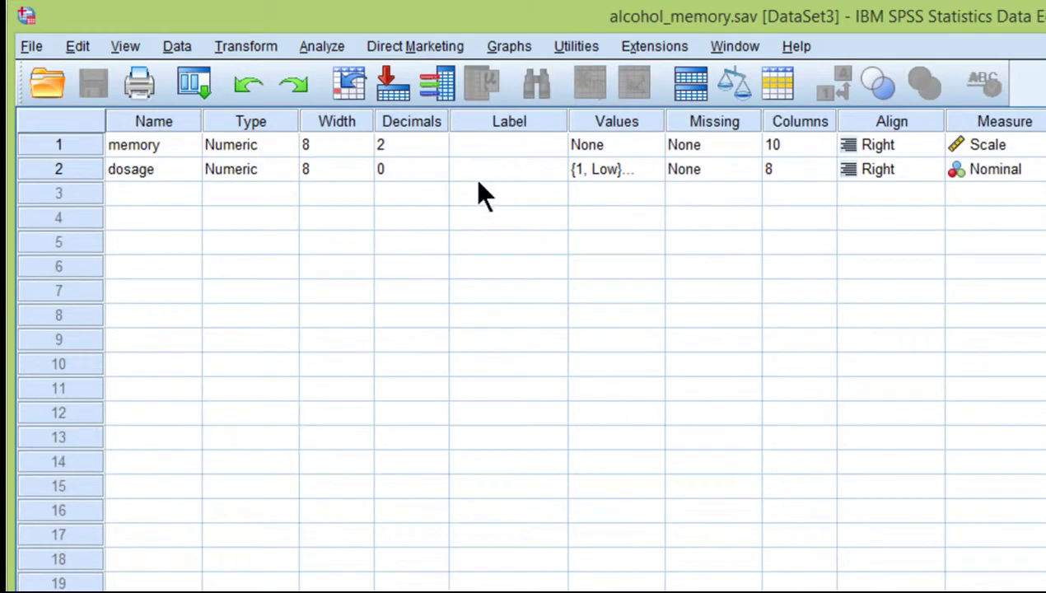
pyautogui.click(657, 170)
pyautogui.click(653, 170)
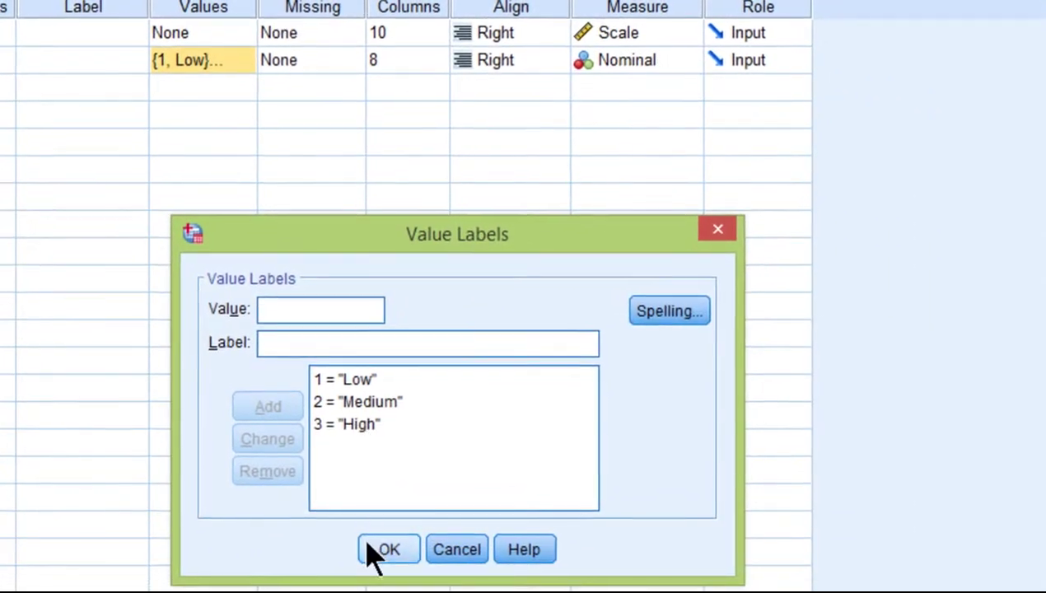
pyautogui.click(454, 557)
pyautogui.click(33, 590)
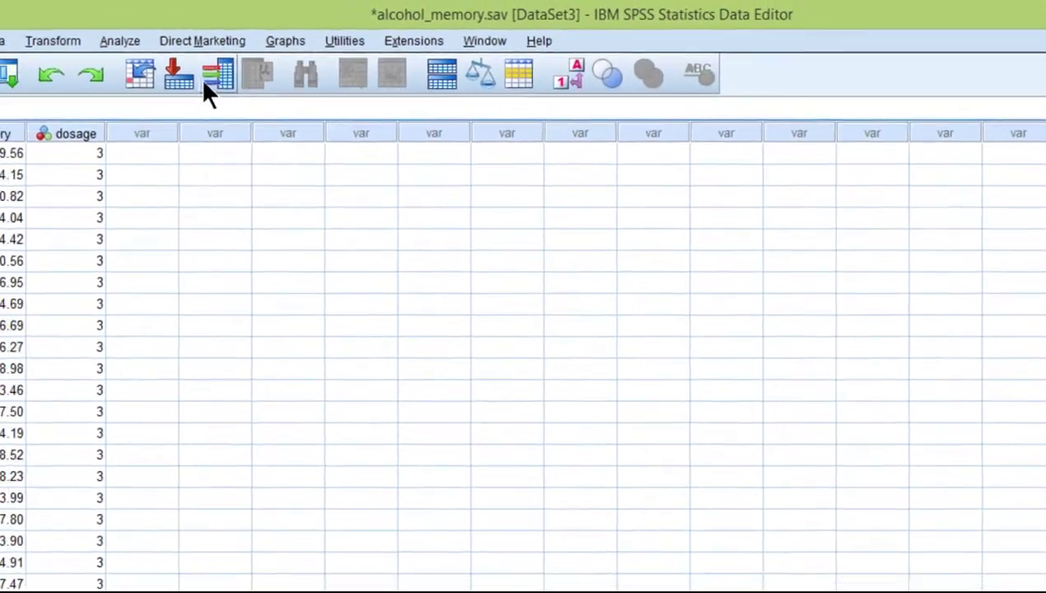
pyautogui.scroll(16, 276, 154)
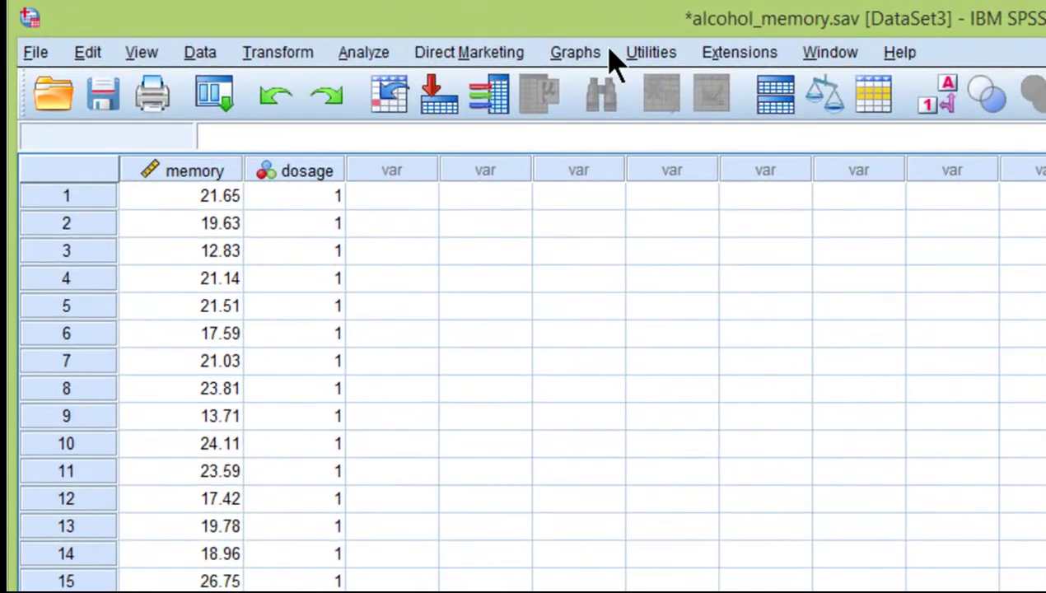
# - Create a legacy histogram of memory, panelled by dosage in rows
pyautogui.click(412, 37)
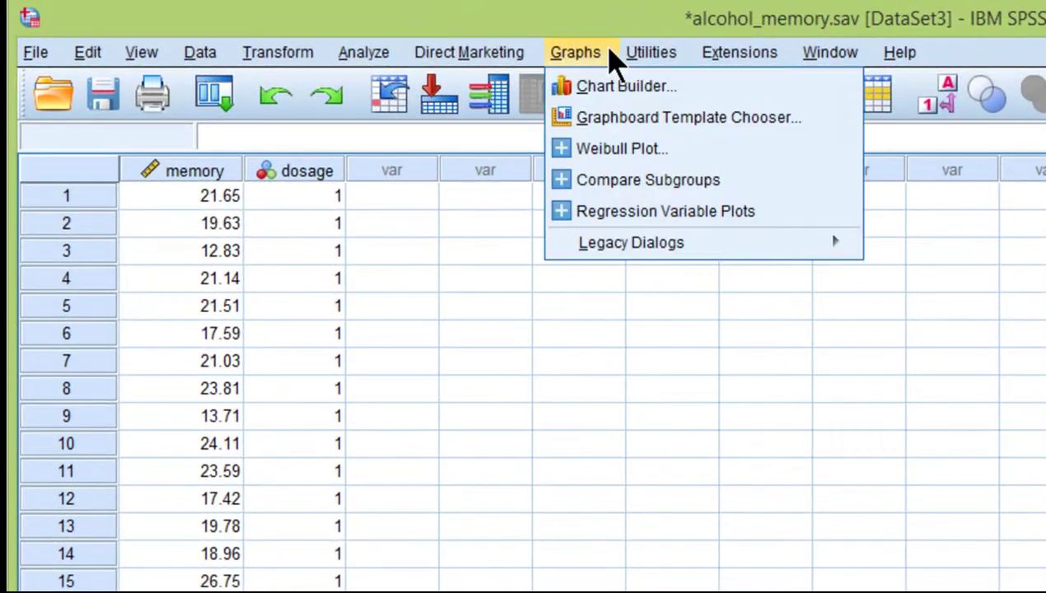
pyautogui.moveTo(642, 241)
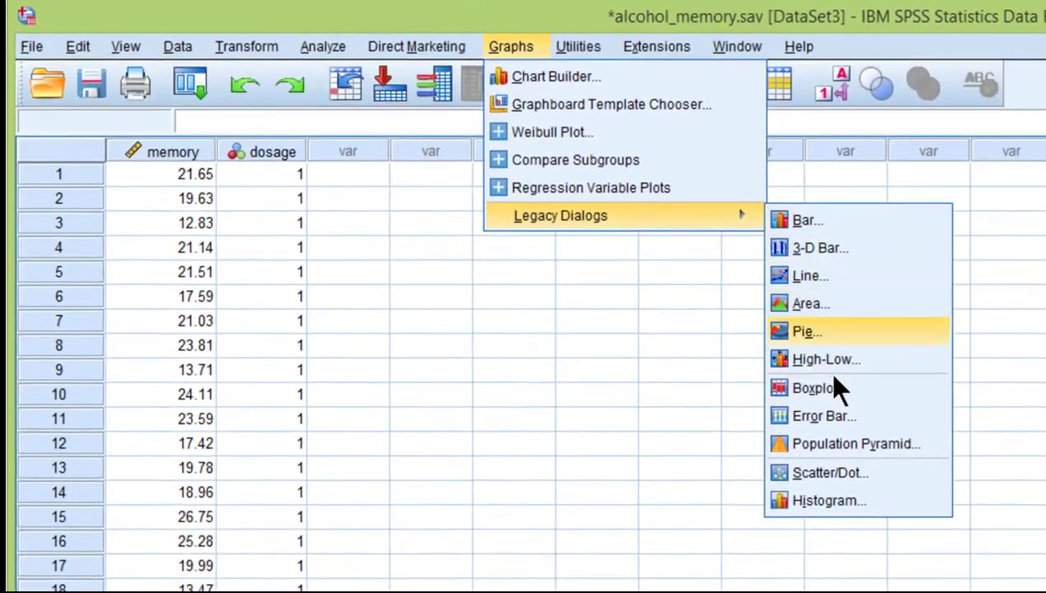
pyautogui.click(827, 498)
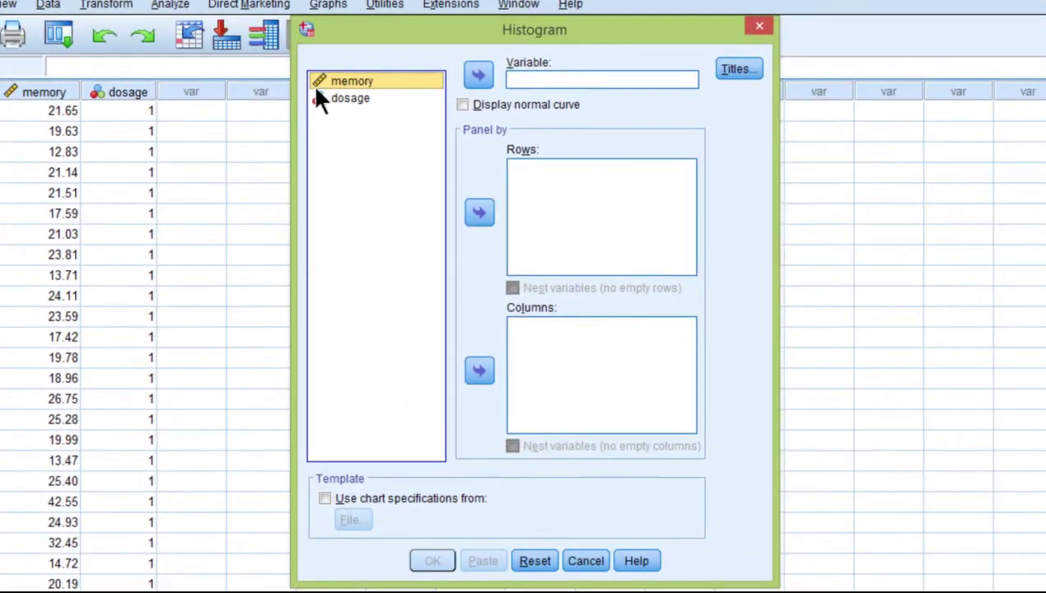
pyautogui.click(354, 97)
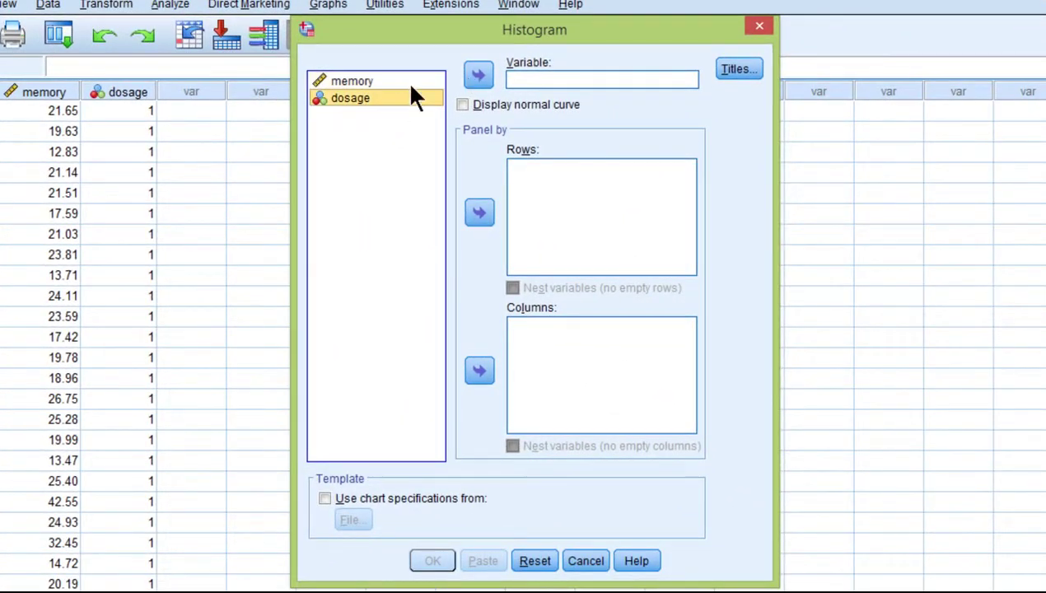
pyautogui.click(407, 82)
pyautogui.click(478, 76)
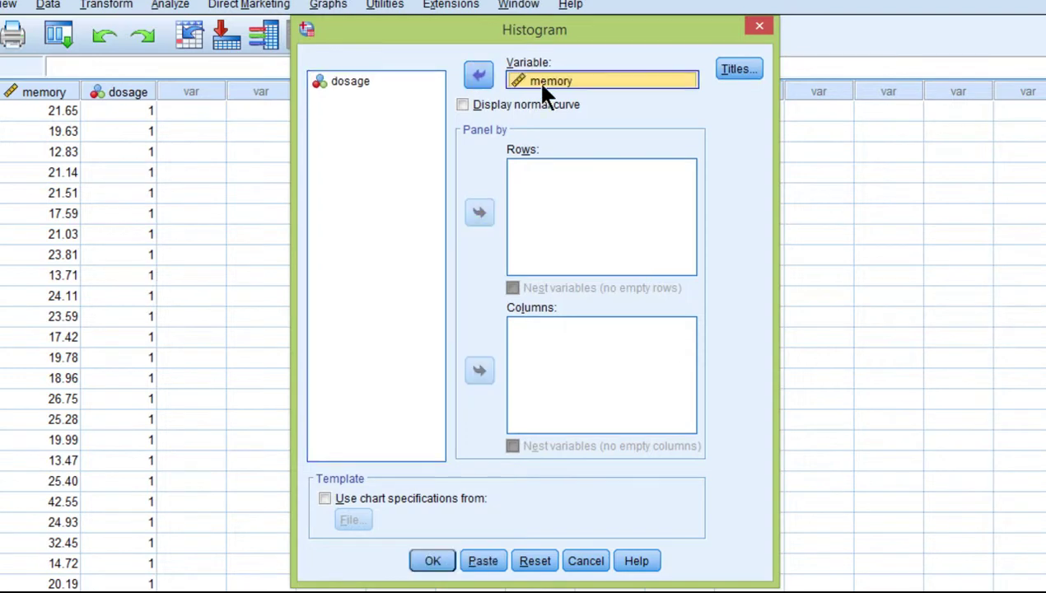
pyautogui.click(362, 91)
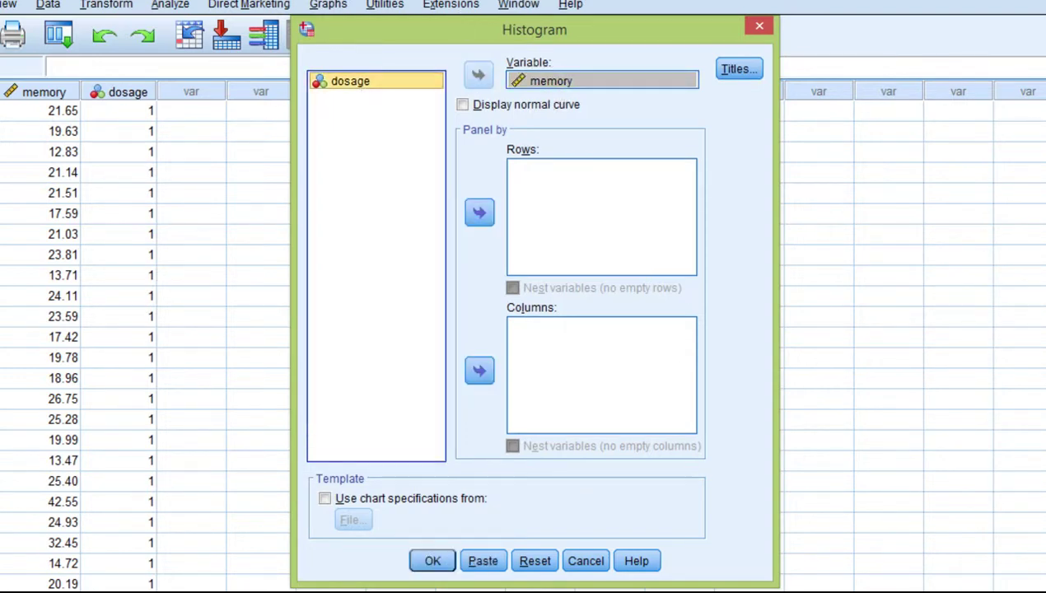
pyautogui.click(479, 214)
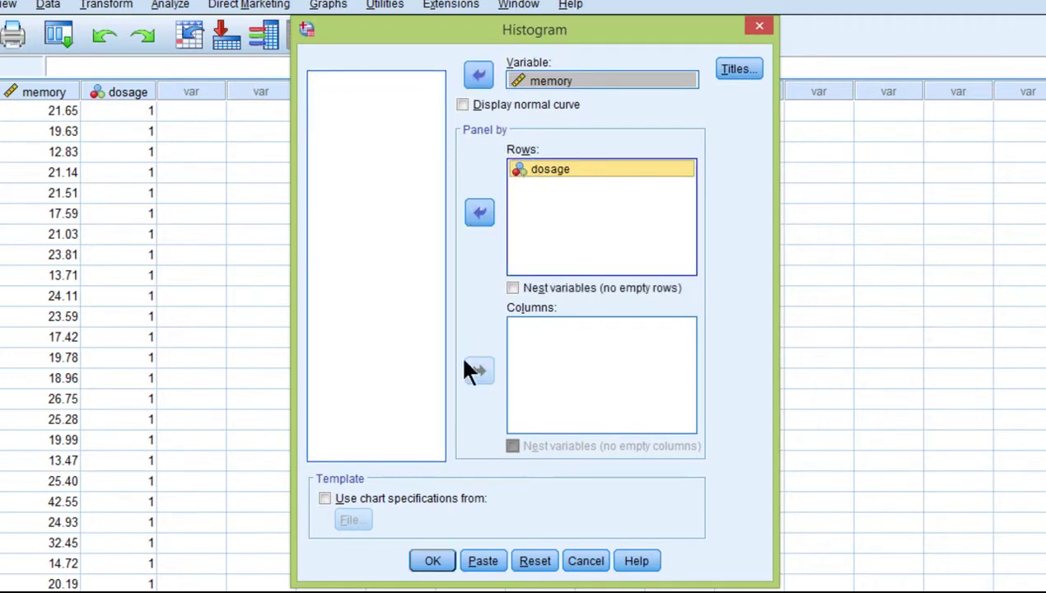
pyautogui.click(431, 560)
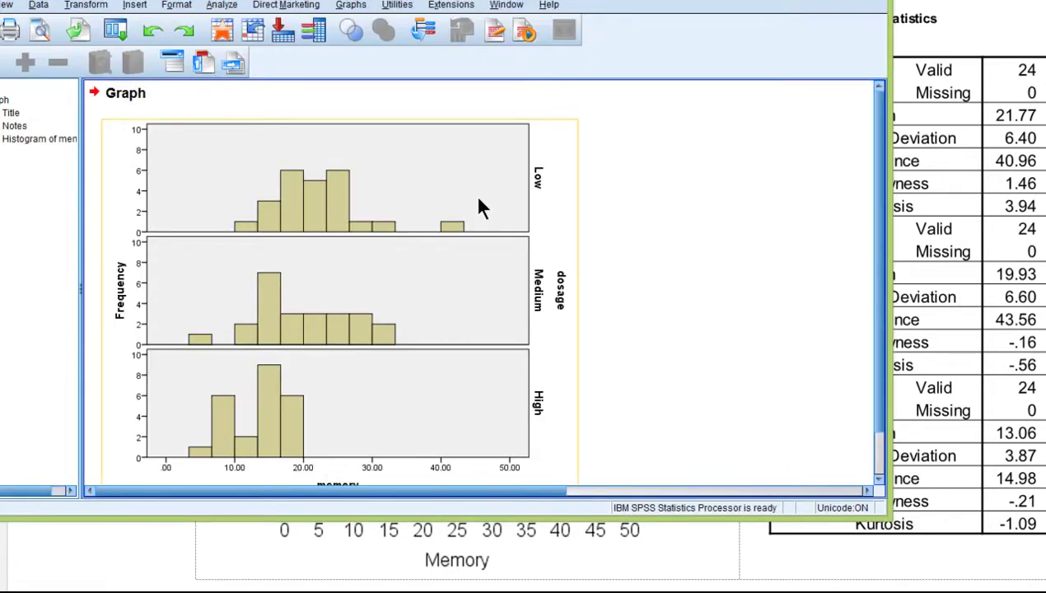
# - Enlarge the output window, open the histogram for editing and make the border of its panels transparent
pyautogui.moveTo(885, 515); pyautogui.dragTo(967, 586)
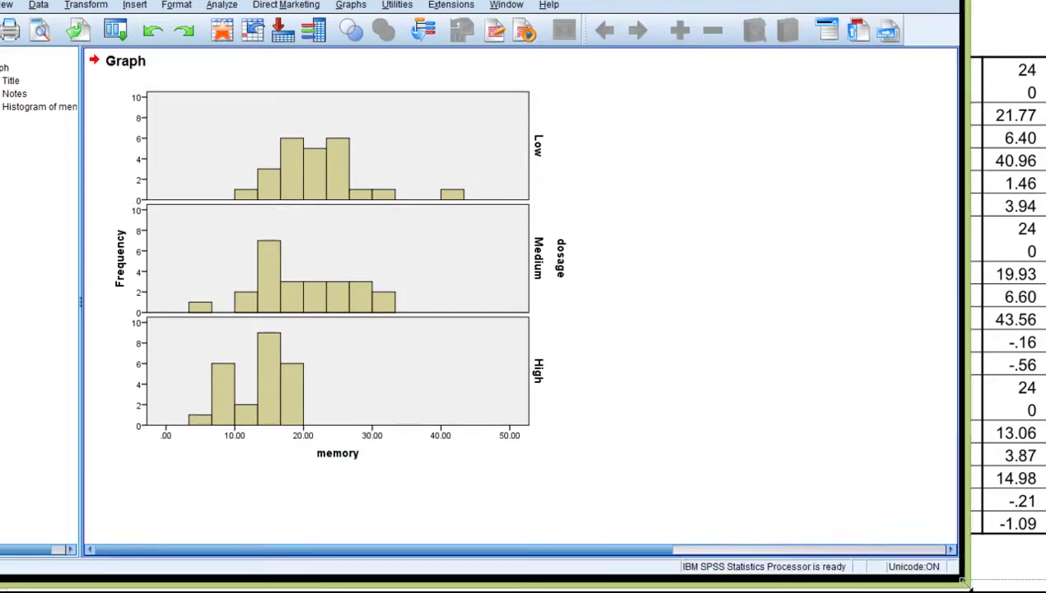
pyautogui.doubleClick(225, 150)
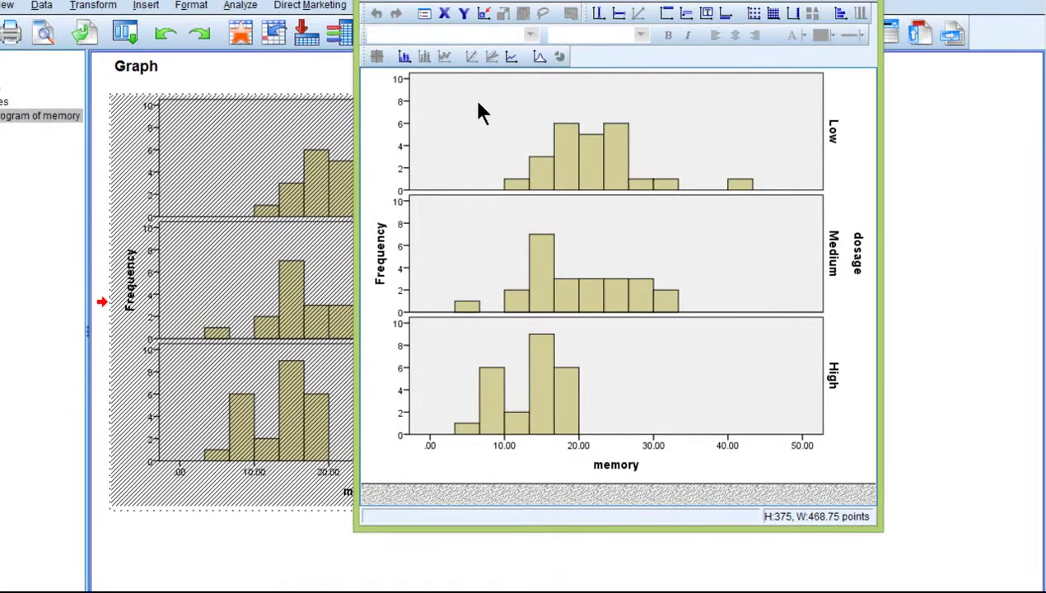
pyautogui.doubleClick(481, 111)
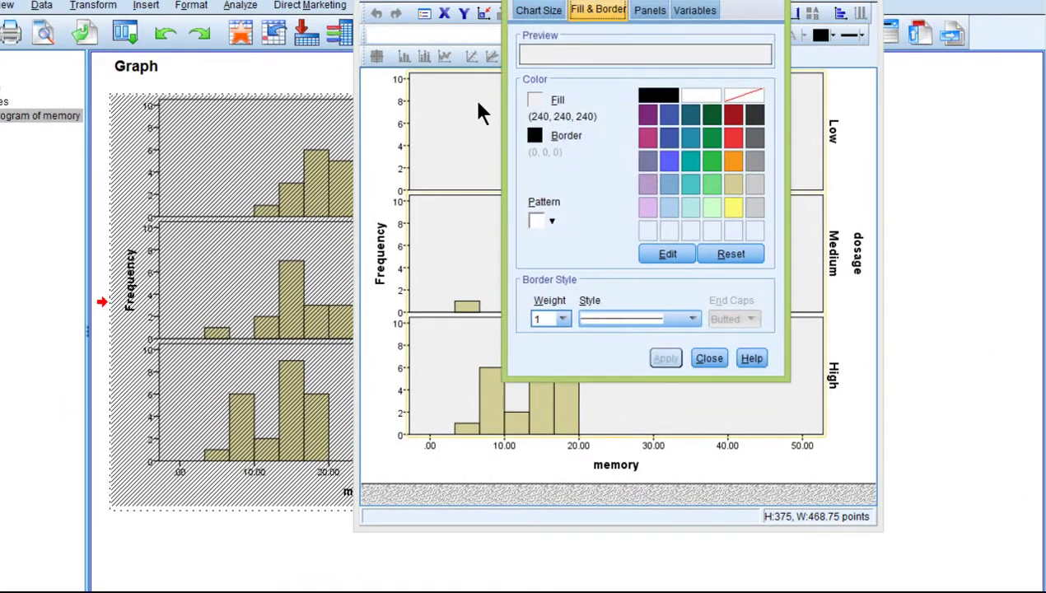
pyautogui.click(534, 136)
pyautogui.click(744, 95)
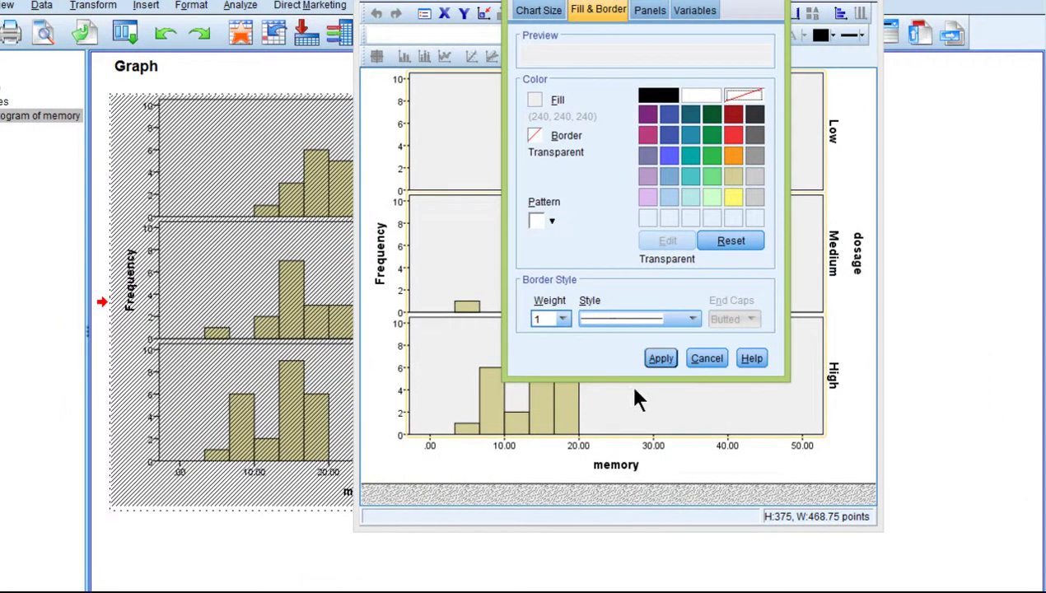
pyautogui.click(660, 359)
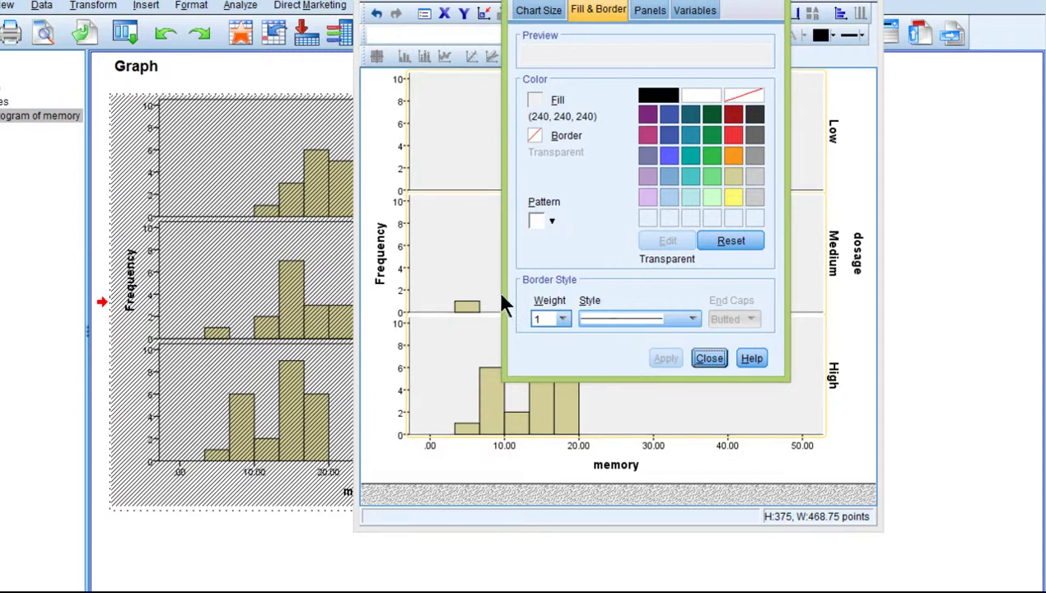
# - Format the frequency axis numbers with a preferred size of 12 and bold style, and close the properties
pyautogui.click(396, 82)
pyautogui.click(623, 198)
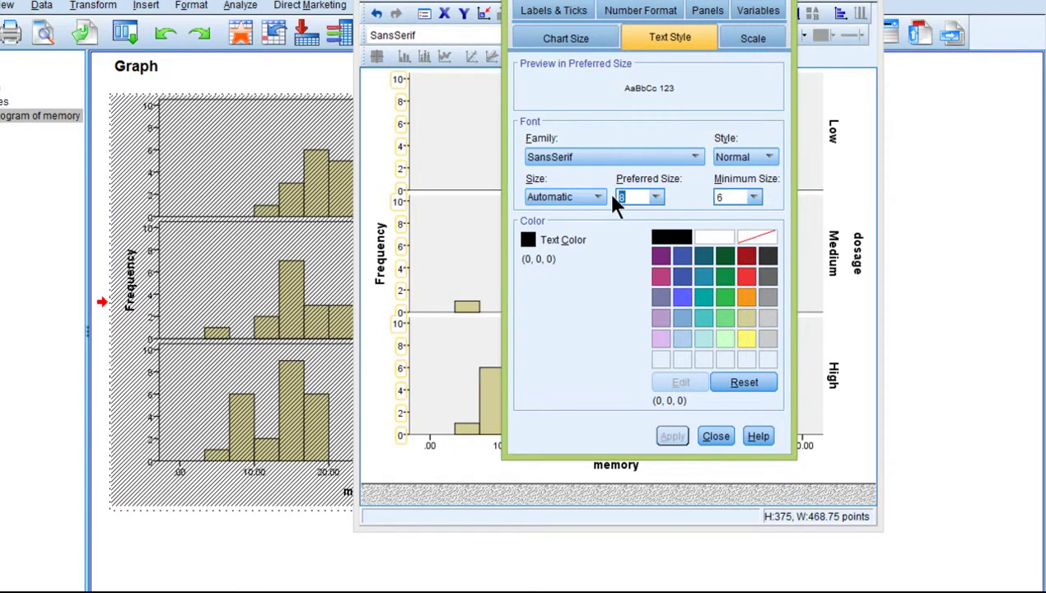
pyautogui.write('12')
pyautogui.click(734, 161)
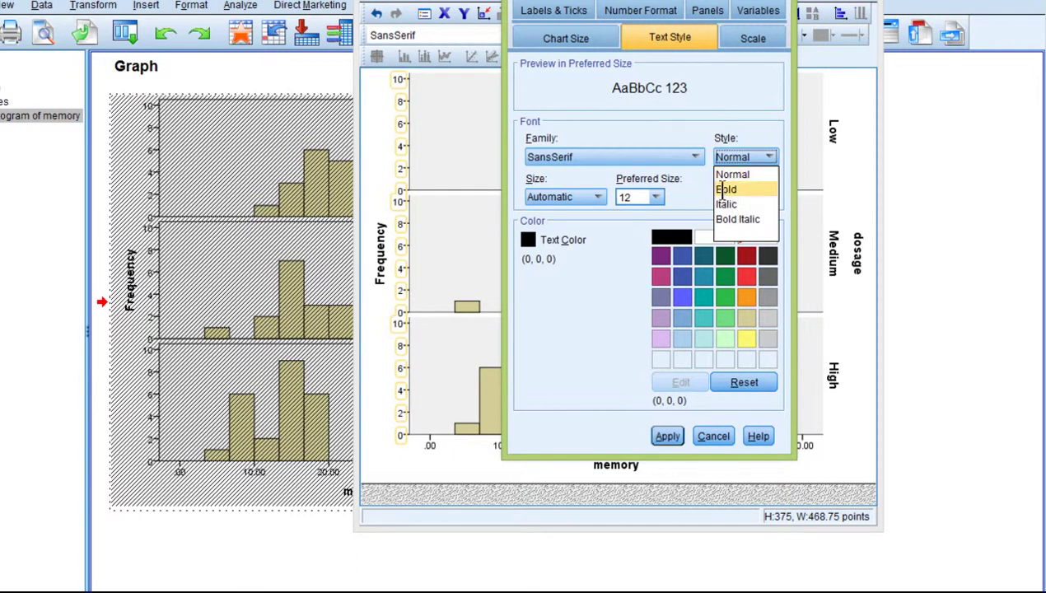
pyautogui.click(726, 190)
pyautogui.click(663, 437)
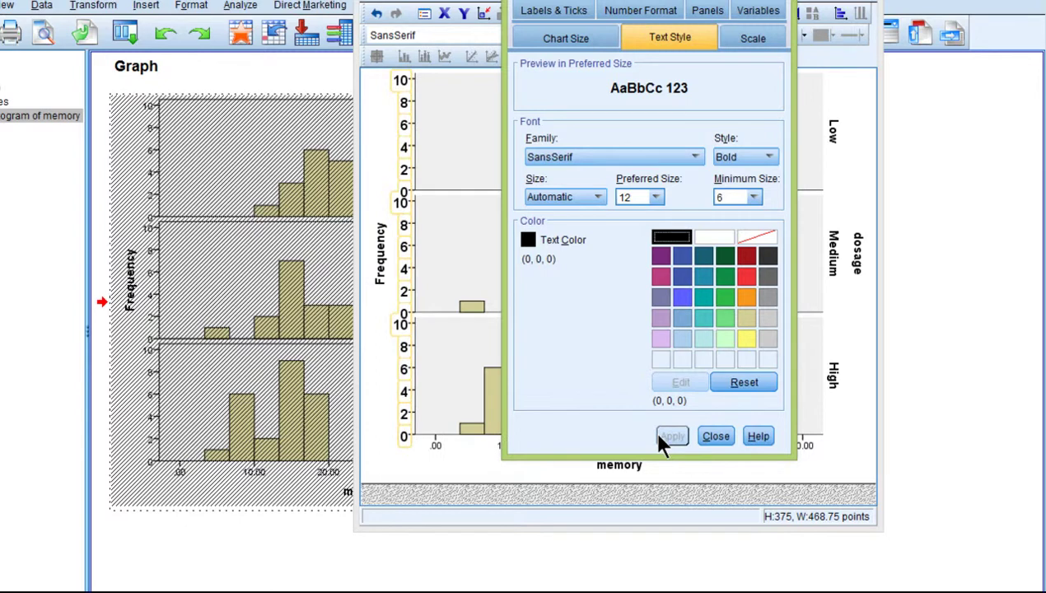
pyautogui.click(479, 246)
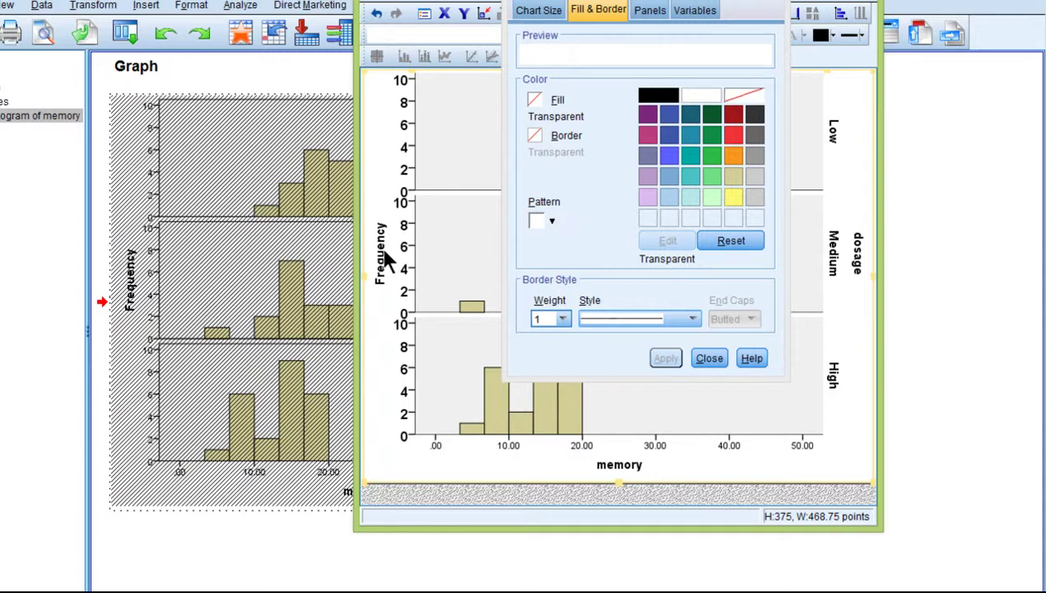
pyautogui.click(707, 358)
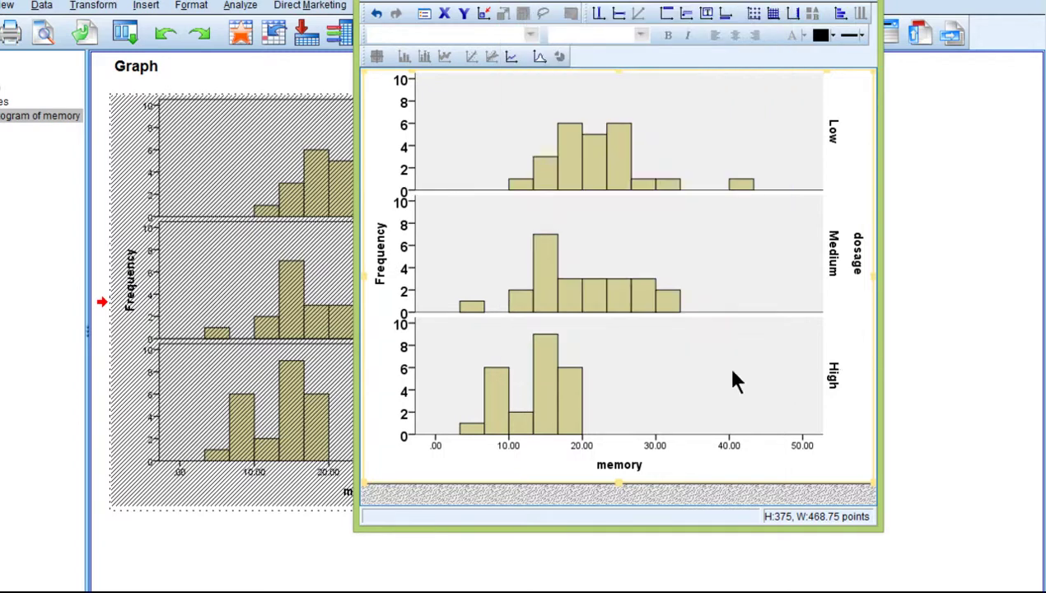
# - Set the memory axis numbers to 0 decimal places, moving the properties window off the chart
pyautogui.doubleClick(584, 445)
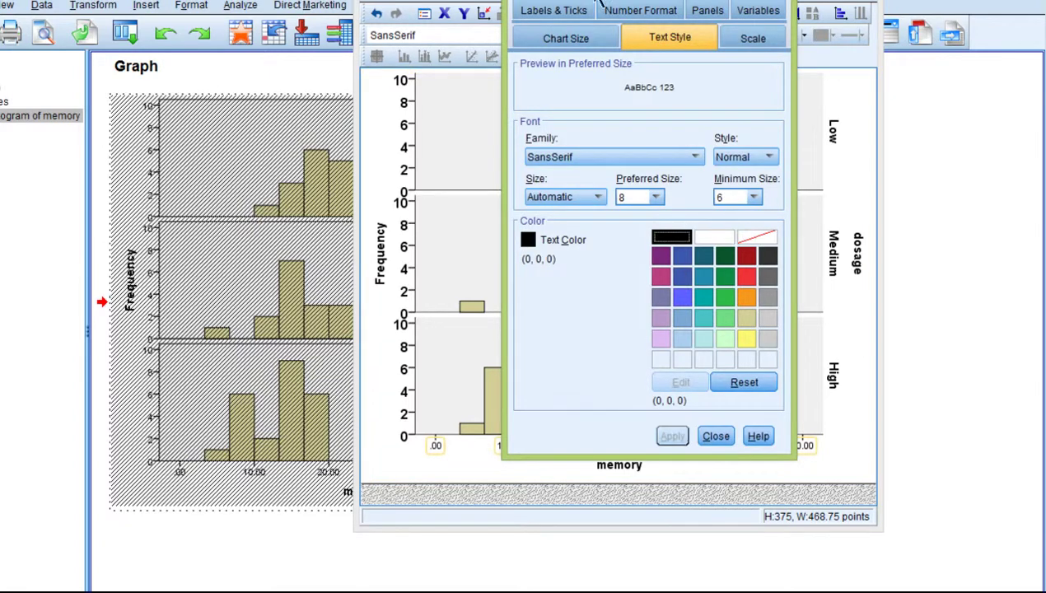
pyautogui.moveTo(614, 2); pyautogui.dragTo(82, 5)
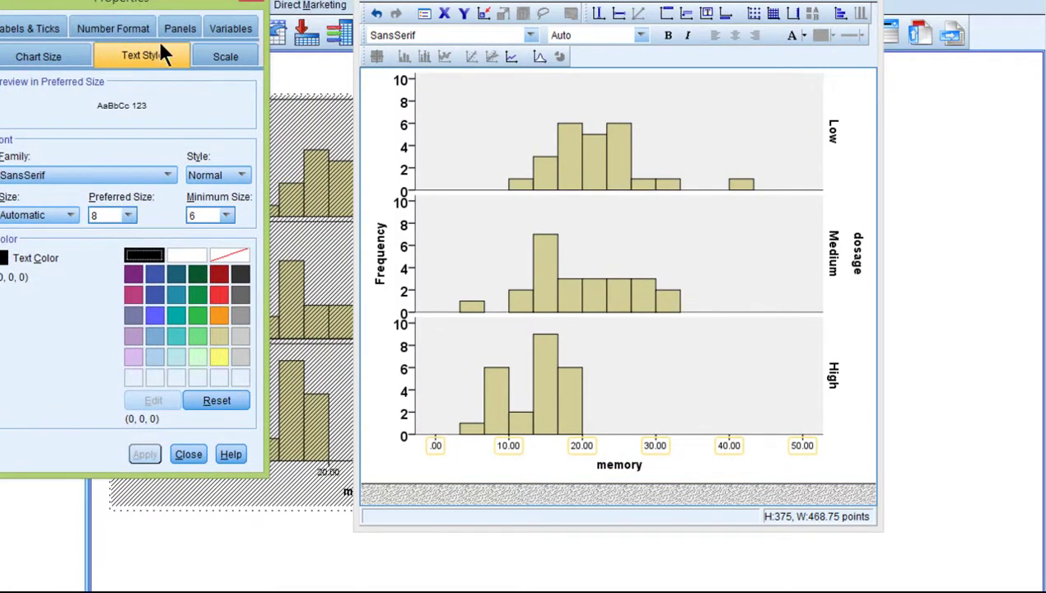
pyautogui.click(108, 28)
pyautogui.moveTo(130, 149); pyautogui.dragTo(66, 145)
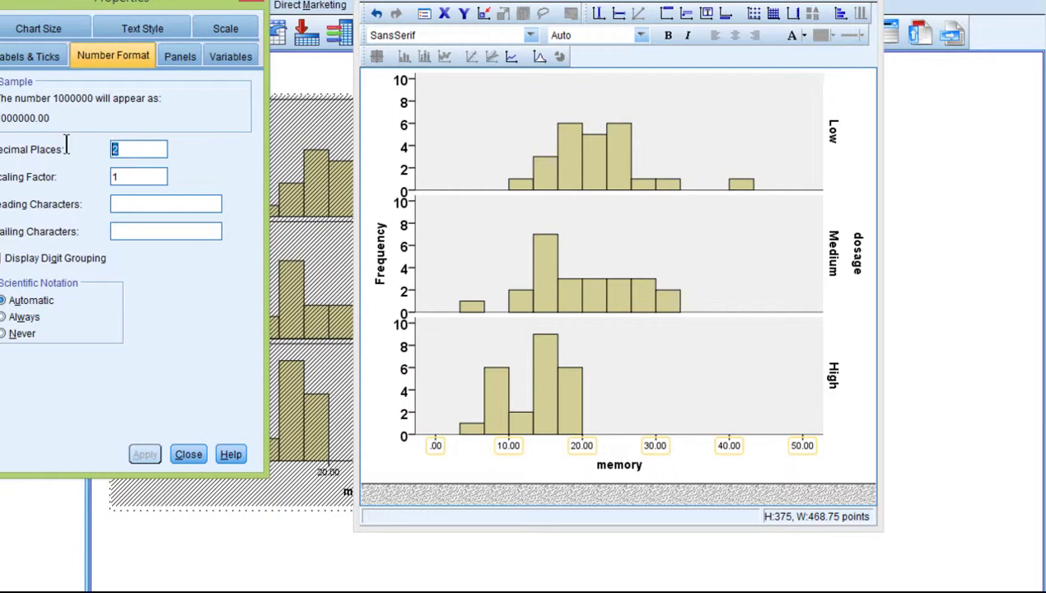
pyautogui.write('0')
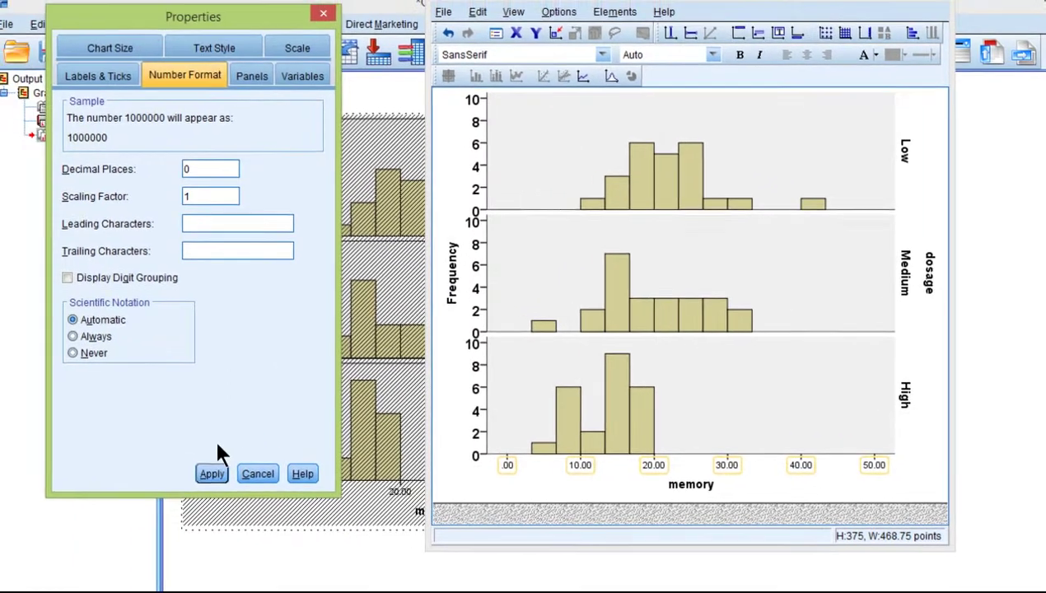
pyautogui.click(218, 475)
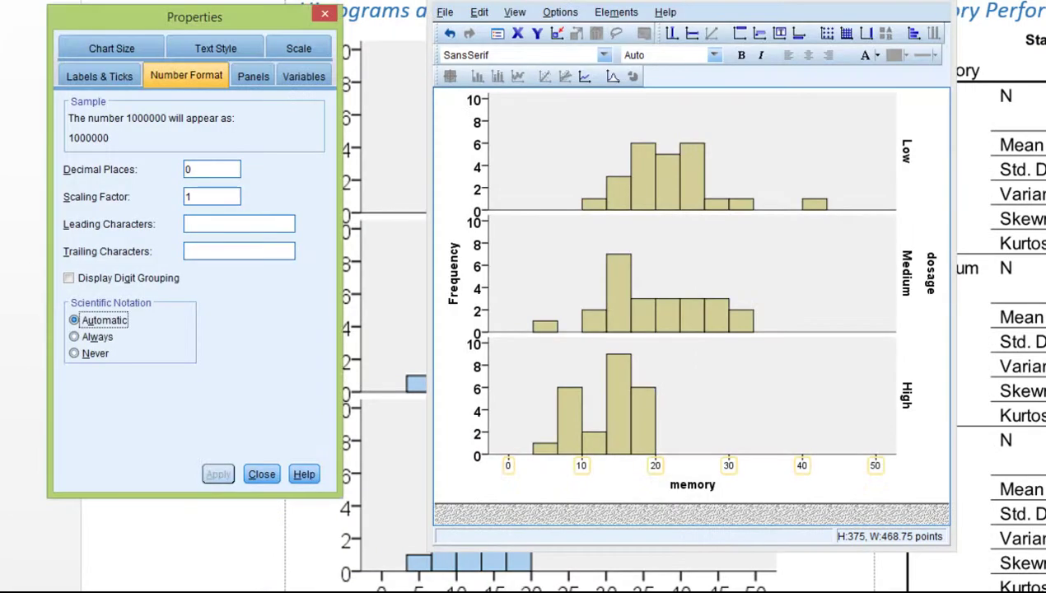
# - Format the memory axis numbers with a preferred size of 12 and bold style
pyautogui.click(193, 53)
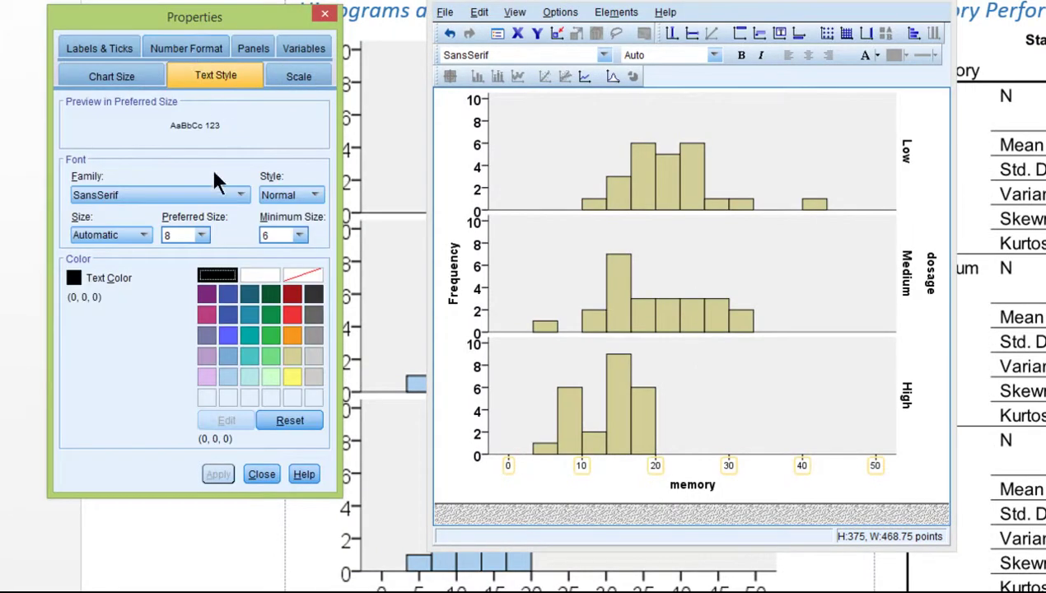
pyautogui.click(178, 235)
pyautogui.press('BackSpace')
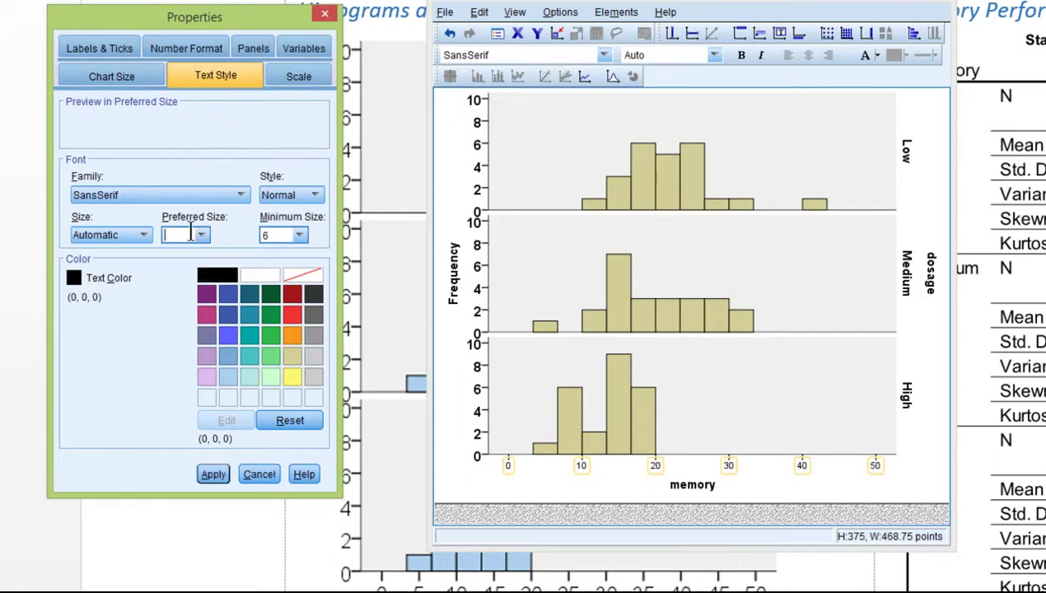
pyautogui.write('12')
pyautogui.click(292, 196)
pyautogui.click(274, 227)
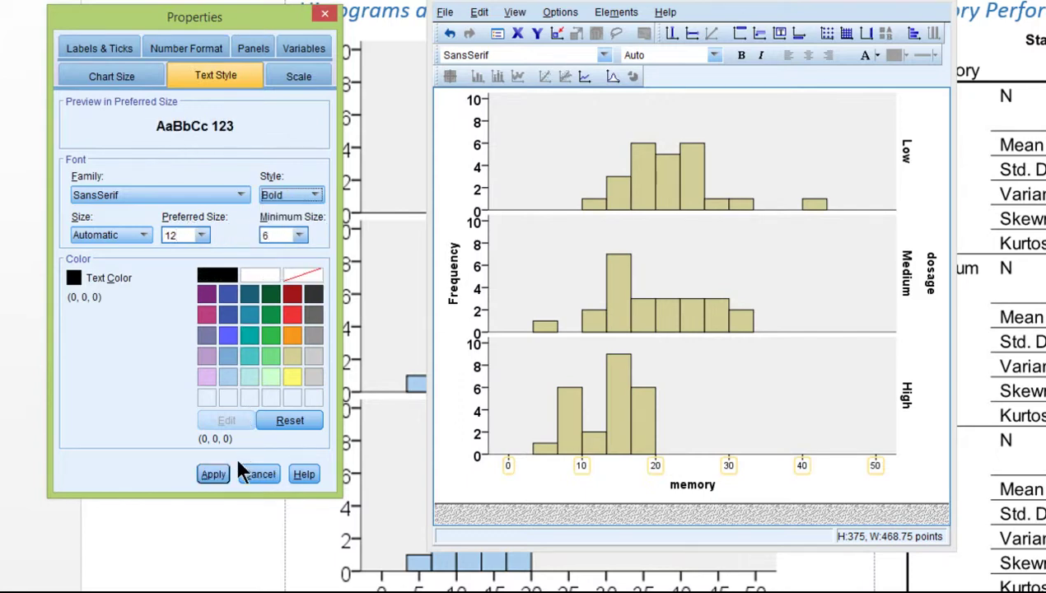
pyautogui.click(219, 474)
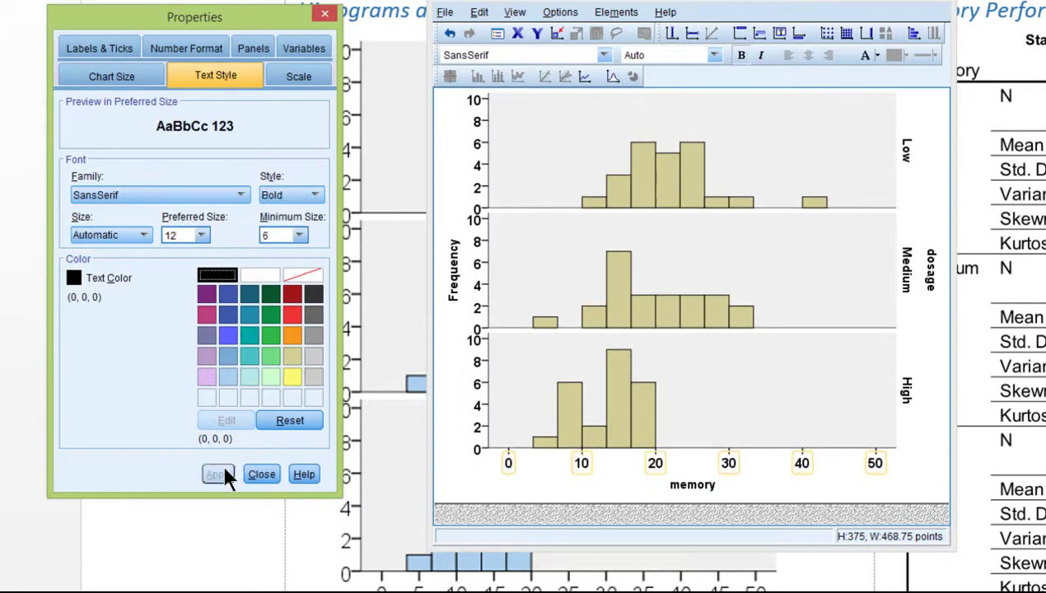
# - Fill the histogram bars with light blue (172, 208, 238), and close the properties and the chart editor
pyautogui.click(610, 410)
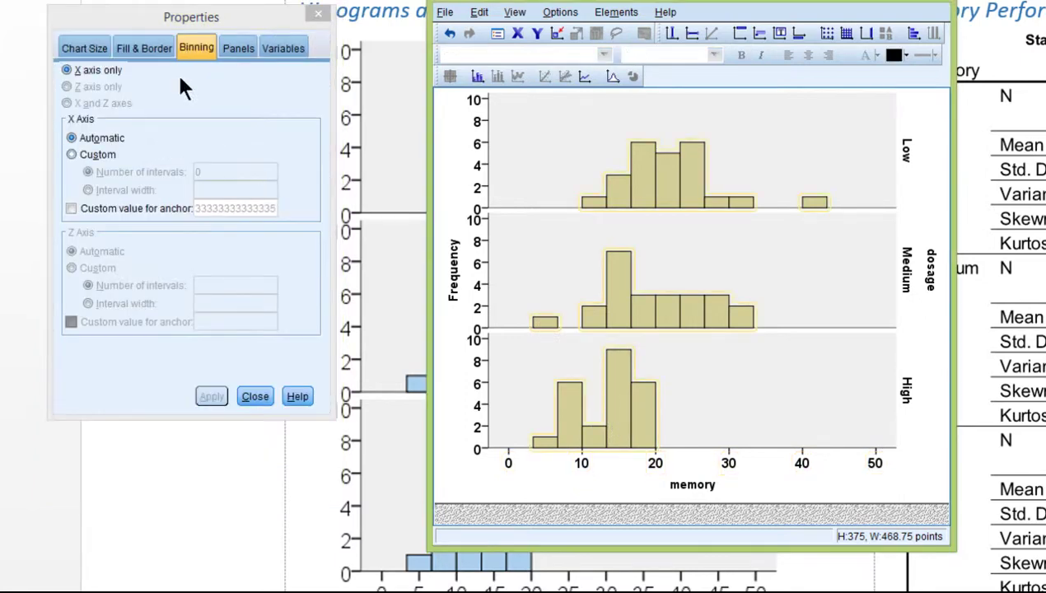
pyautogui.click(123, 50)
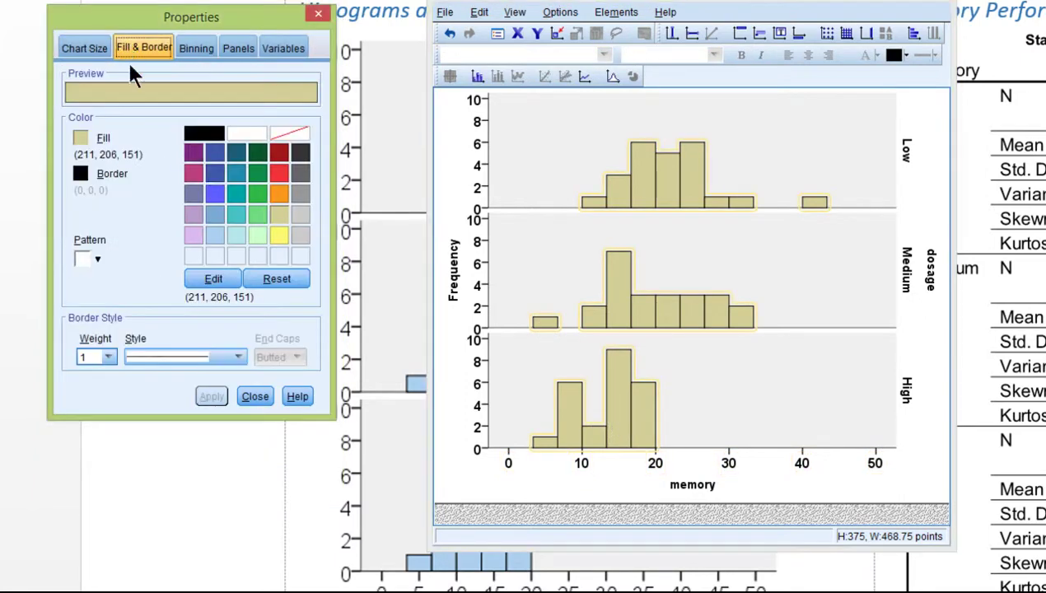
pyautogui.click(214, 235)
pyautogui.click(193, 396)
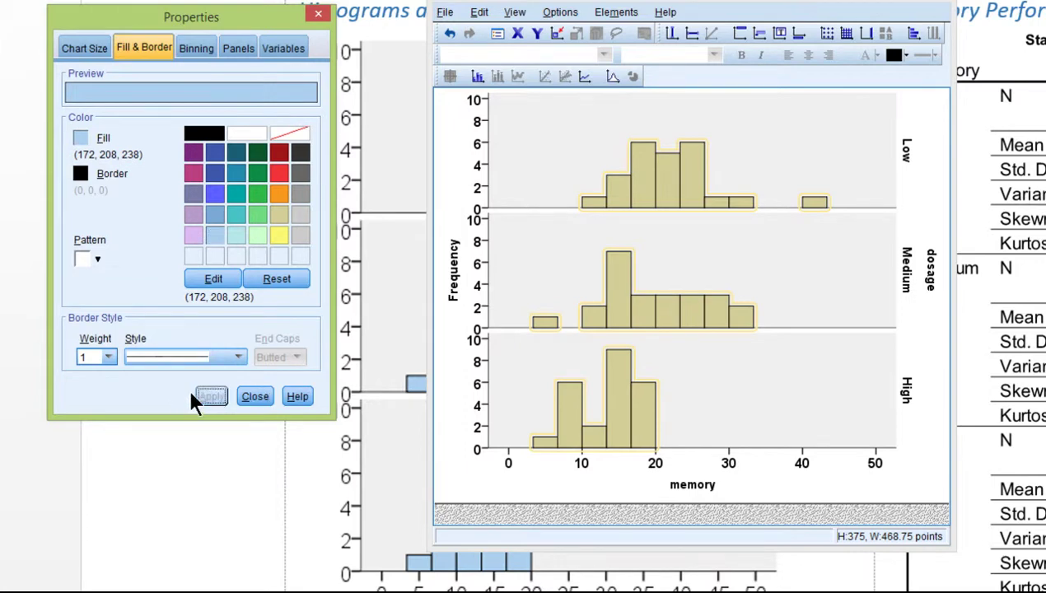
pyautogui.click(320, 15)
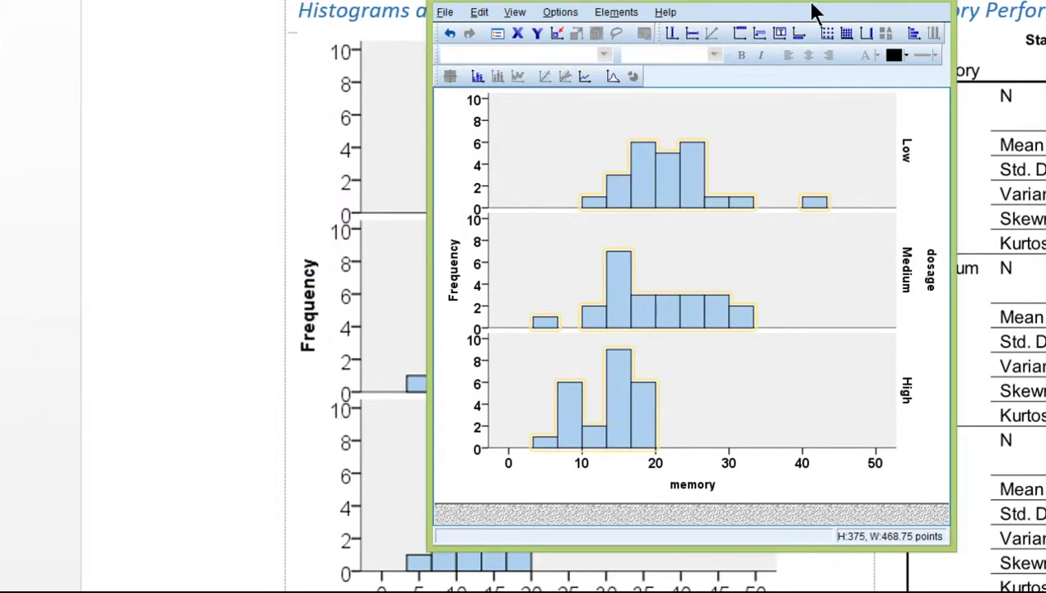
pyautogui.click(947, 6)
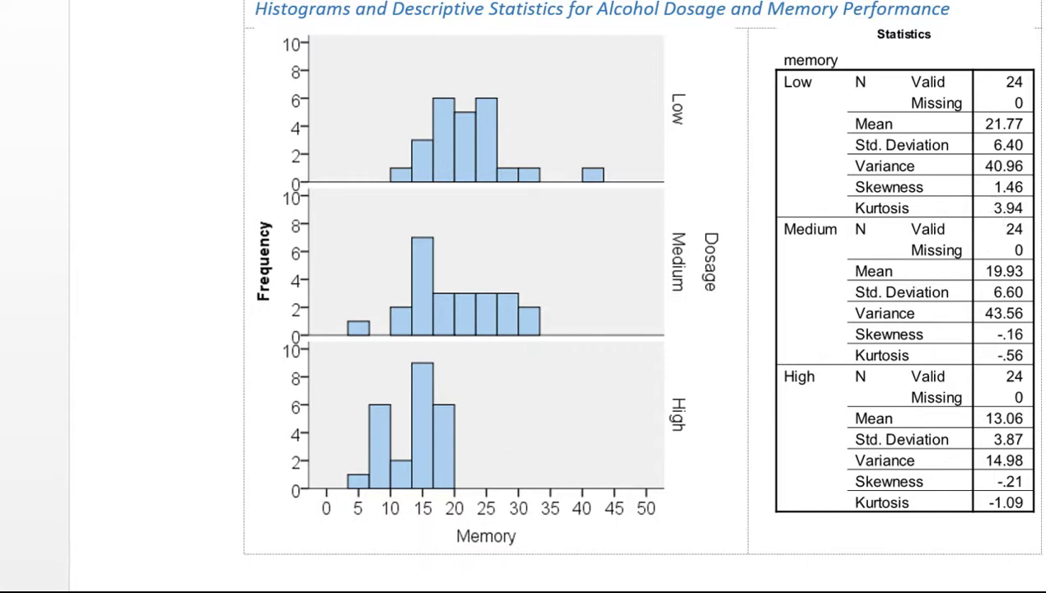
# - Switch to the alcohol_memory data and split the file to compare groups based on dosage, sorting by the grouping variable
pyautogui.click(89, 583)
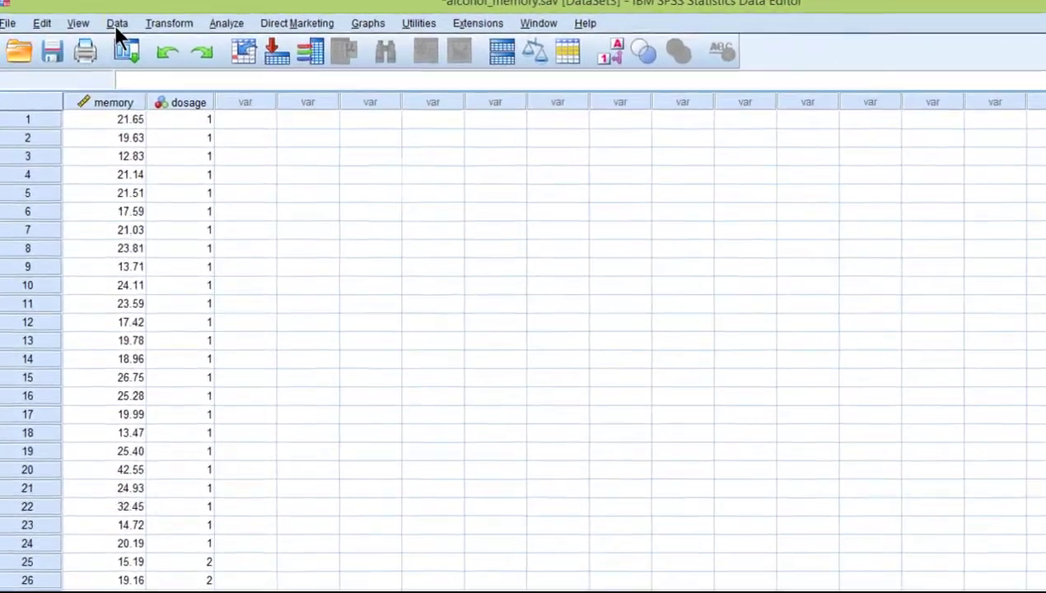
pyautogui.click(99, 19)
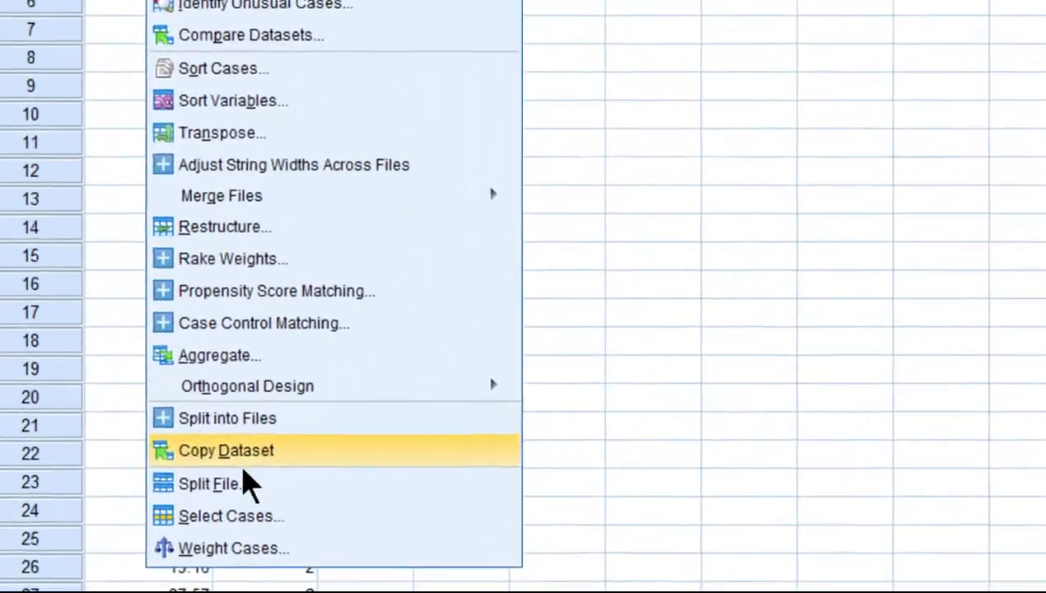
pyautogui.click(250, 484)
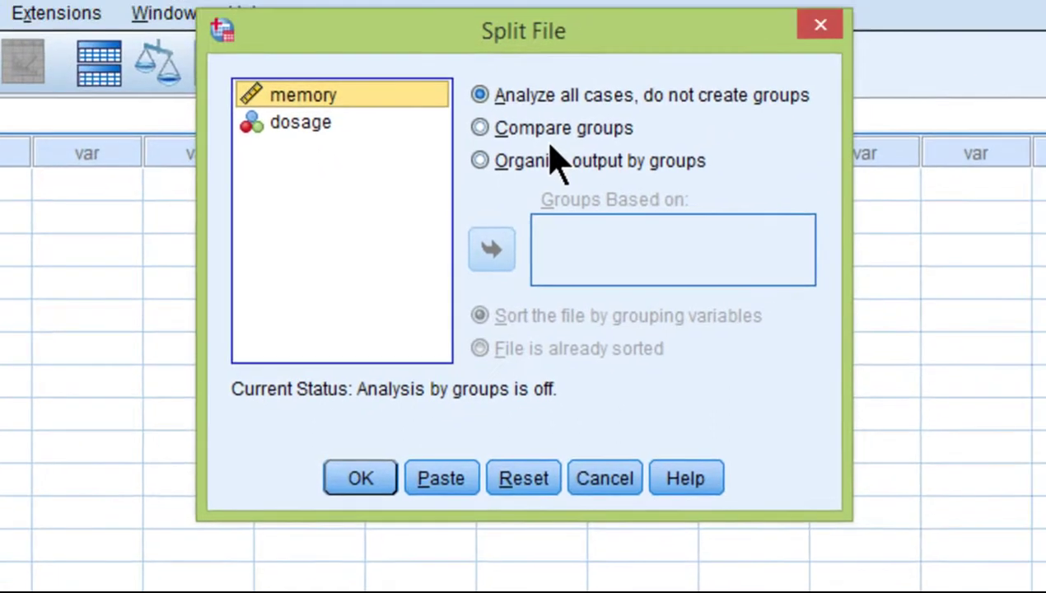
pyautogui.click(539, 131)
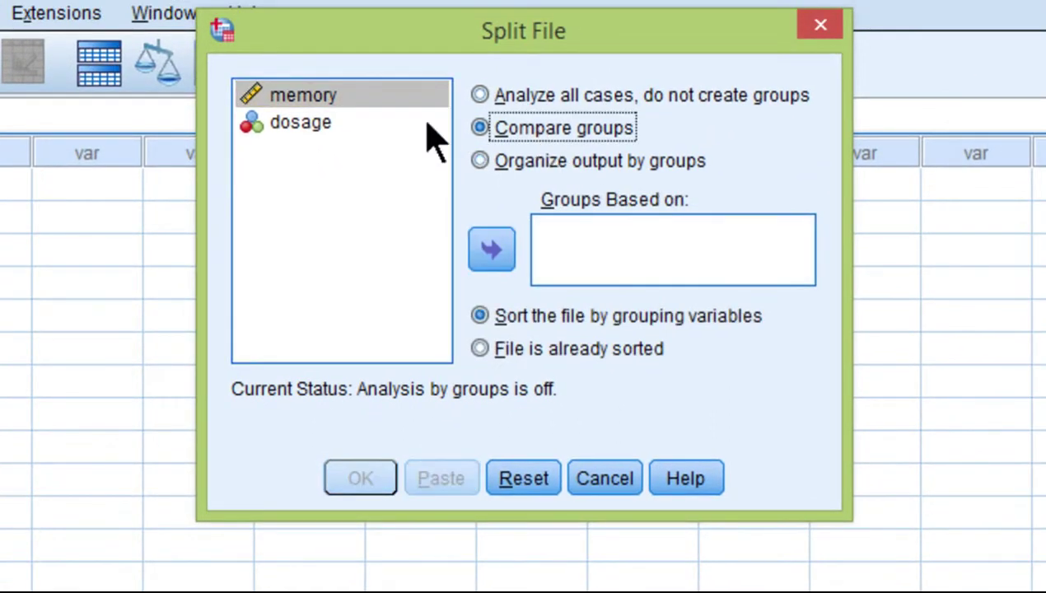
pyautogui.click(327, 133)
pyautogui.click(490, 259)
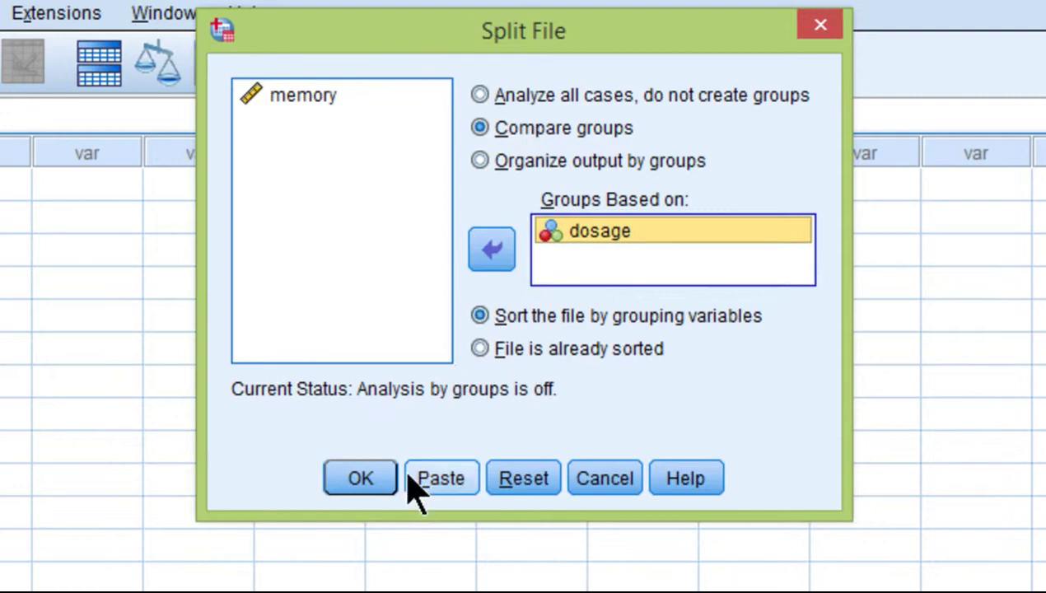
pyautogui.click(362, 479)
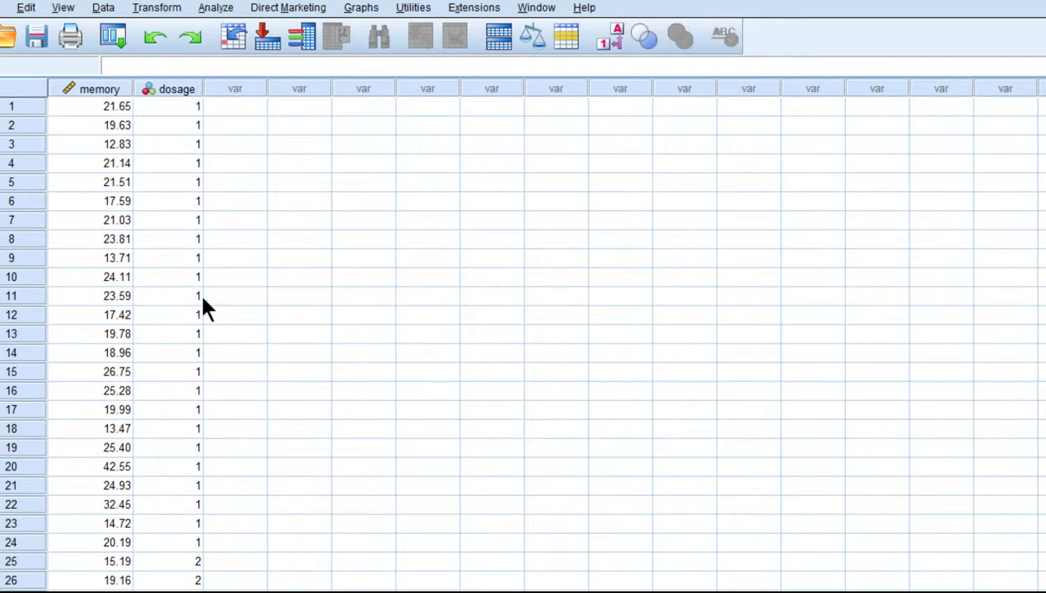
# - Start a Frequencies analysis with memory as its variable and shrink the oversized dialog
pyautogui.click(228, 10)
pyautogui.moveTo(257, 50)
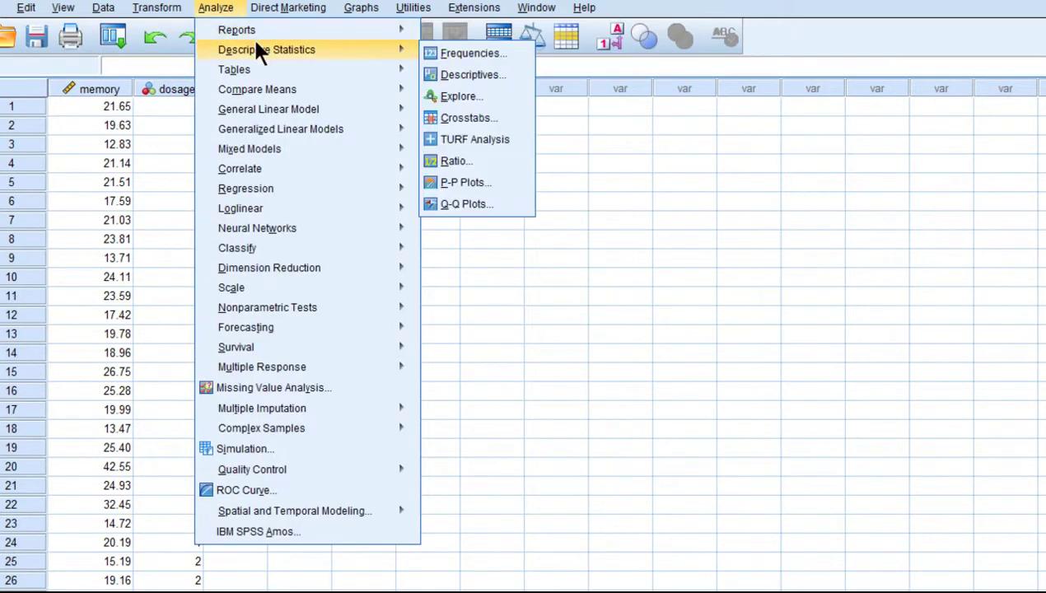
pyautogui.click(457, 52)
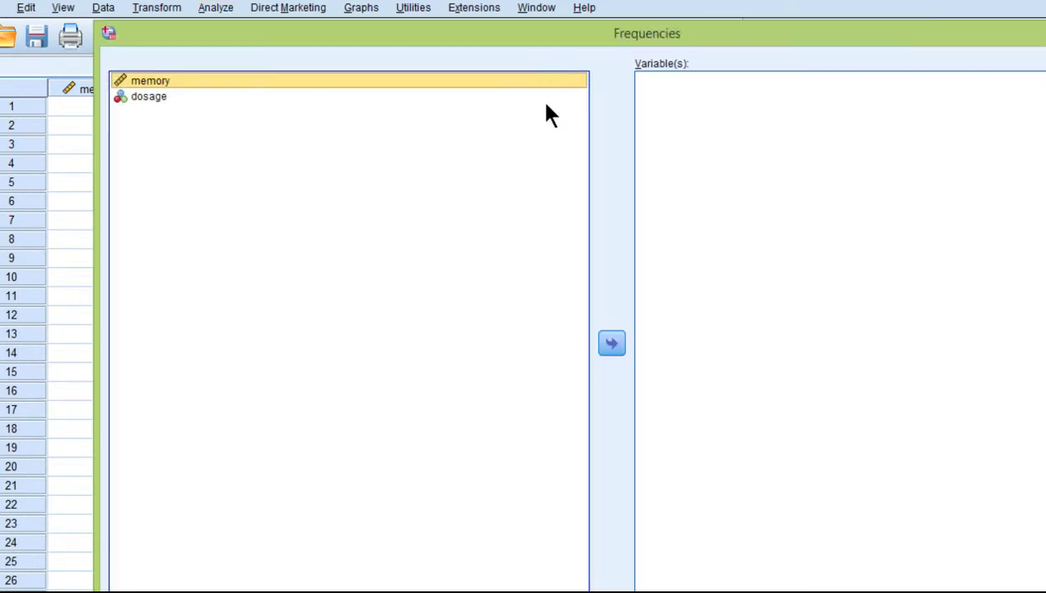
pyautogui.click(614, 343)
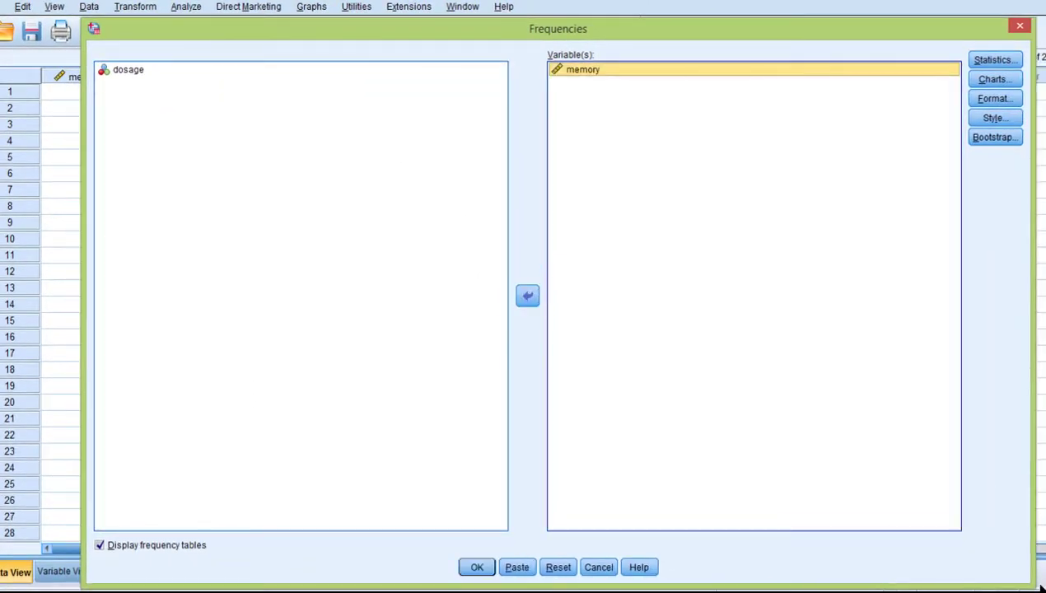
pyautogui.moveTo(1028, 582); pyautogui.dragTo(599, 381)
# - Request the mean, median, standard deviation, variance, minimum, maximum, skewness and kurtosis as statistics for memory
pyautogui.click(552, 63)
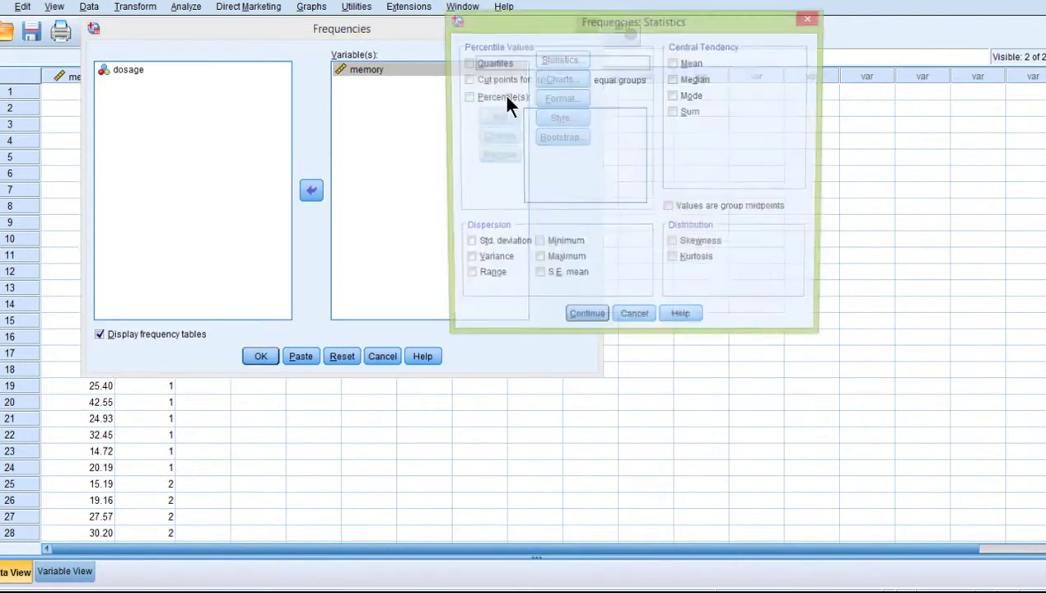
pyautogui.click(675, 64)
pyautogui.click(676, 79)
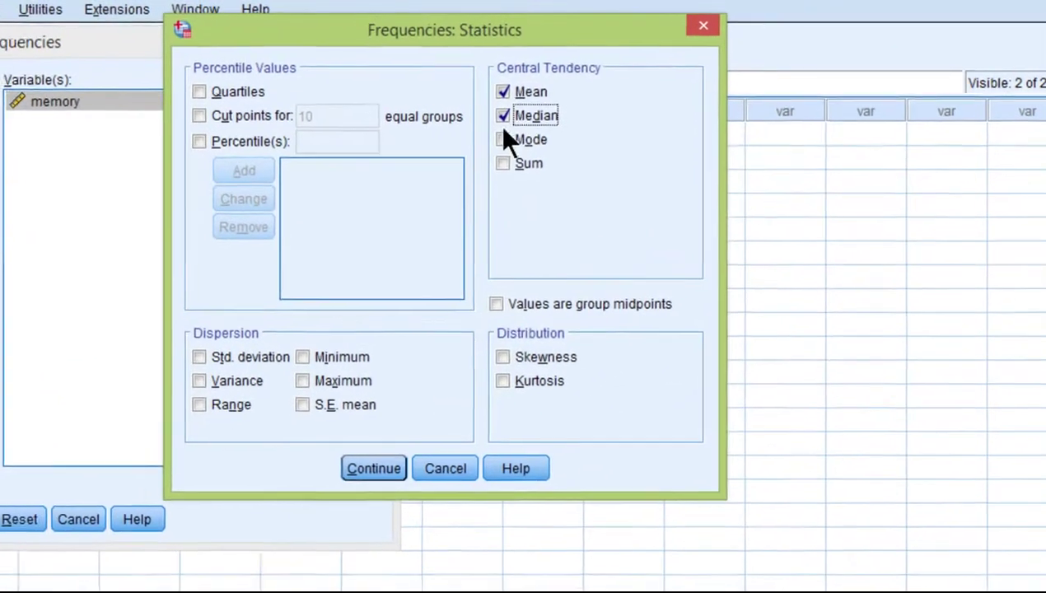
pyautogui.click(474, 245)
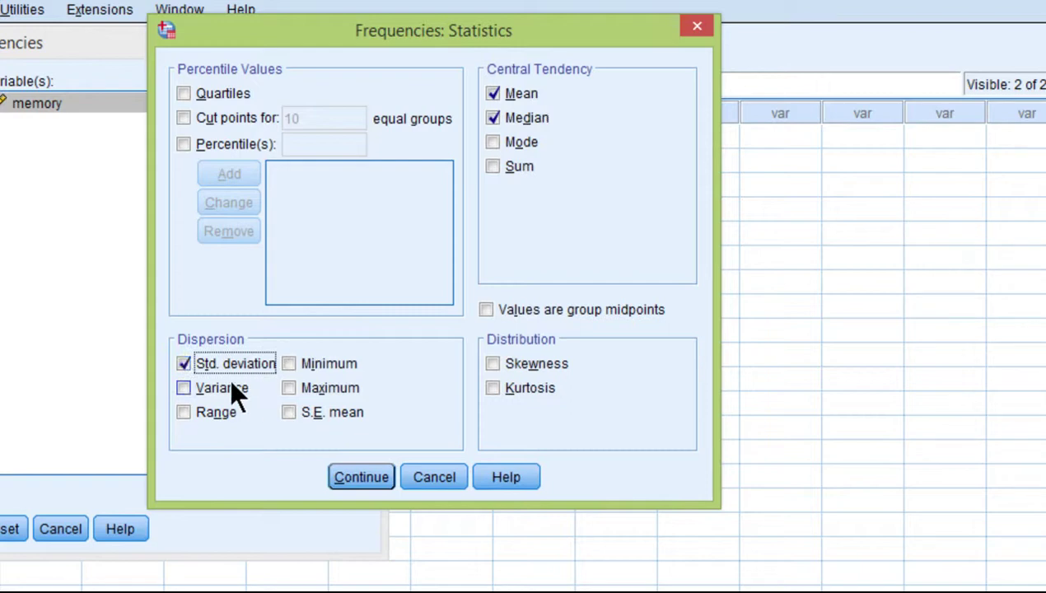
pyautogui.click(232, 392)
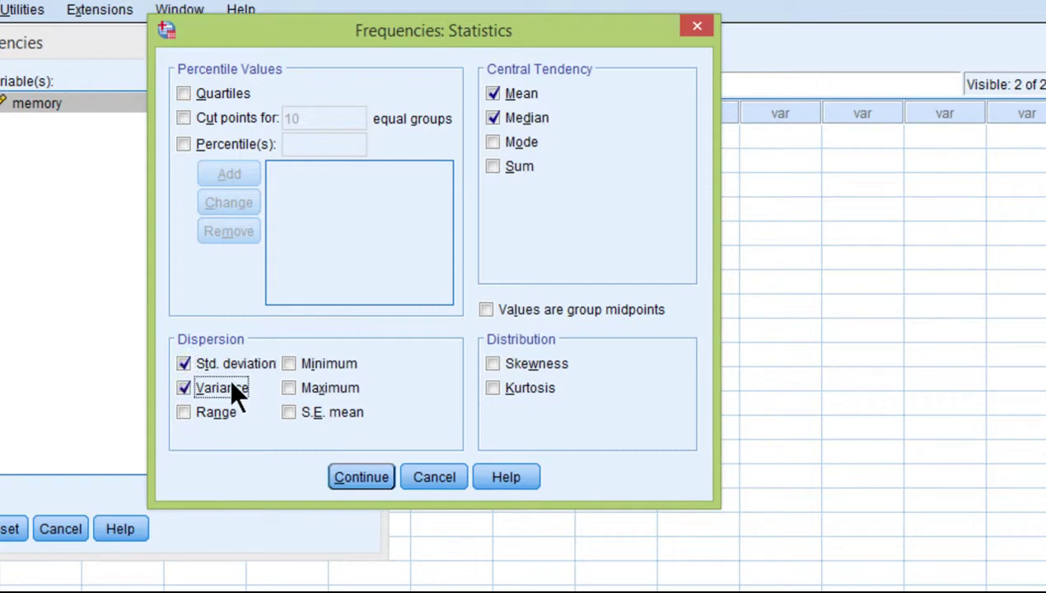
pyautogui.click(324, 361)
pyautogui.click(336, 388)
pyautogui.click(494, 364)
pyautogui.click(500, 388)
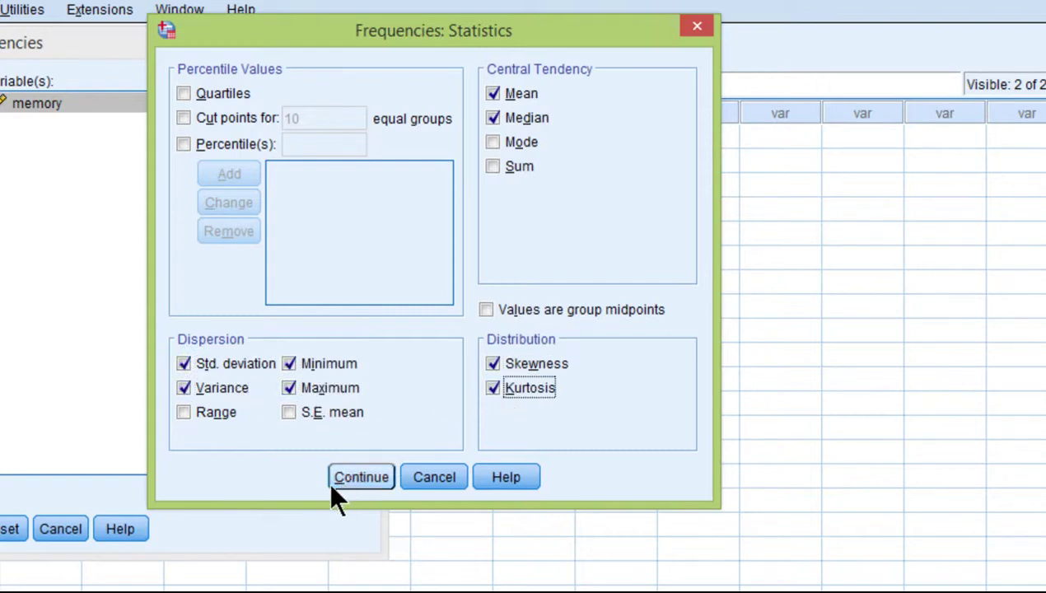
pyautogui.click(359, 479)
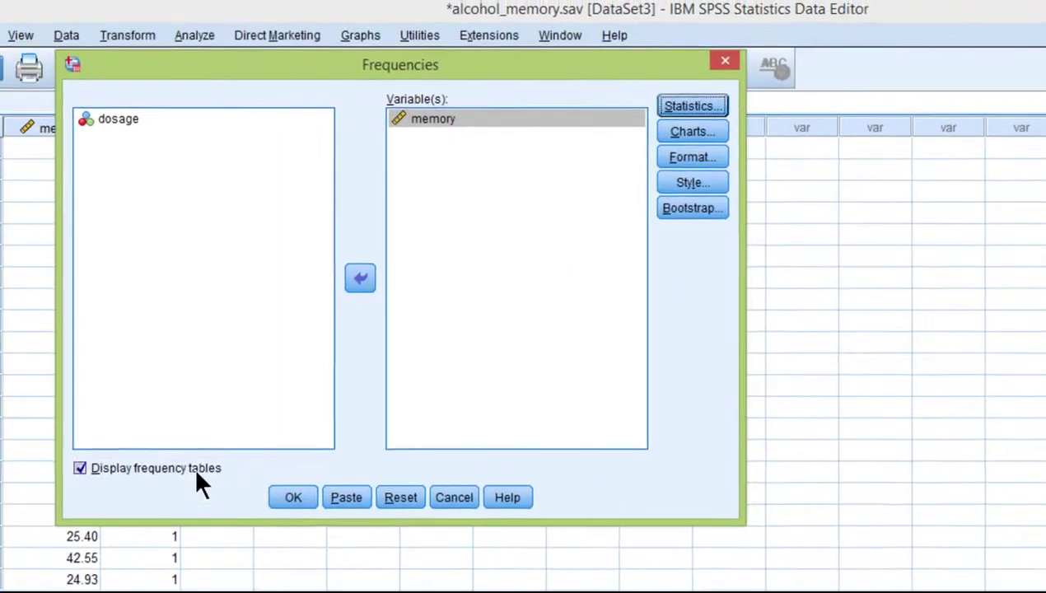
# - Turn off the display of frequency tables and run the Frequencies analysis
pyautogui.click(279, 471)
pyautogui.click(327, 492)
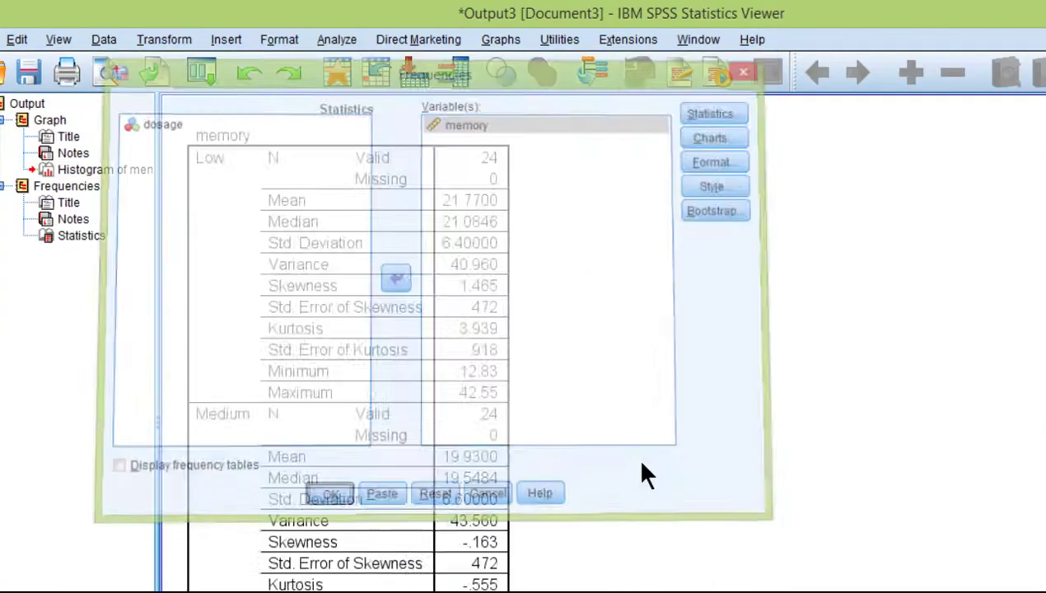
# - Examine the descriptive statistics of memory for the low, medium and high dosage groups
pyautogui.scroll(-3, 653, 380)
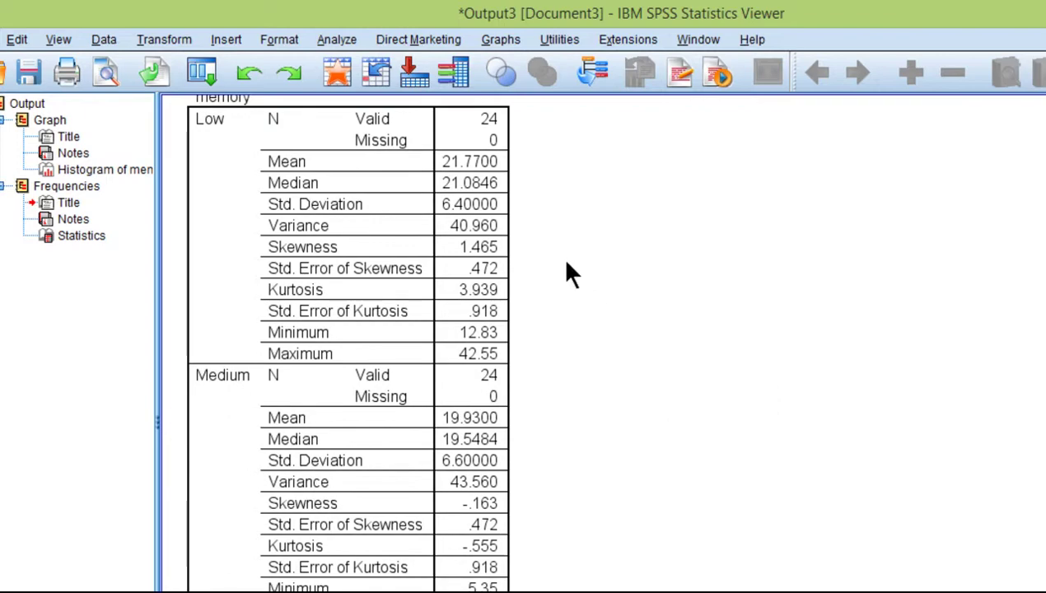
pyautogui.scroll(-3, 478, 379)
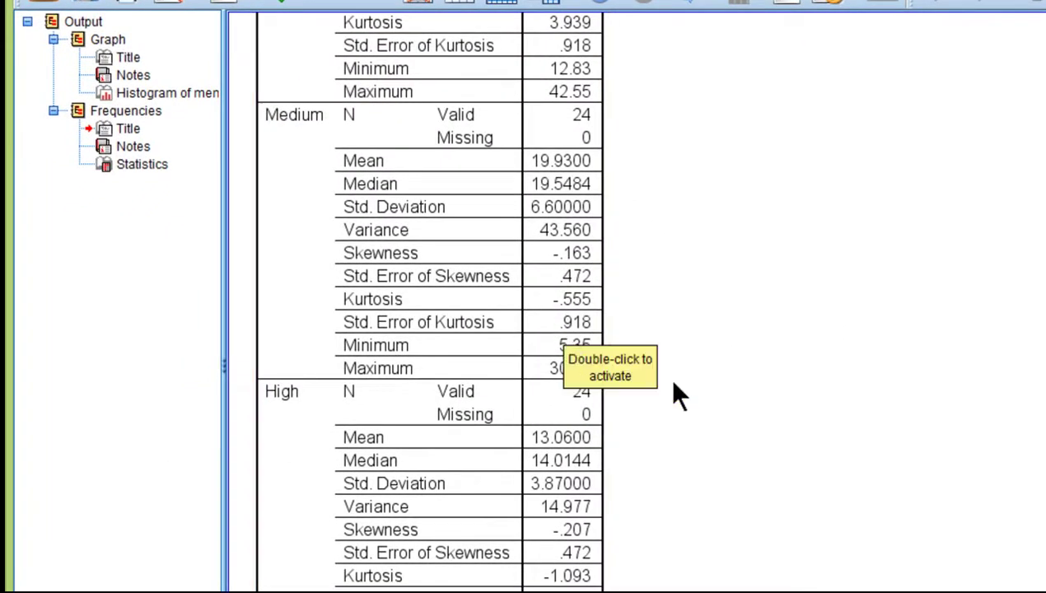
pyautogui.scroll(3, 671, 416)
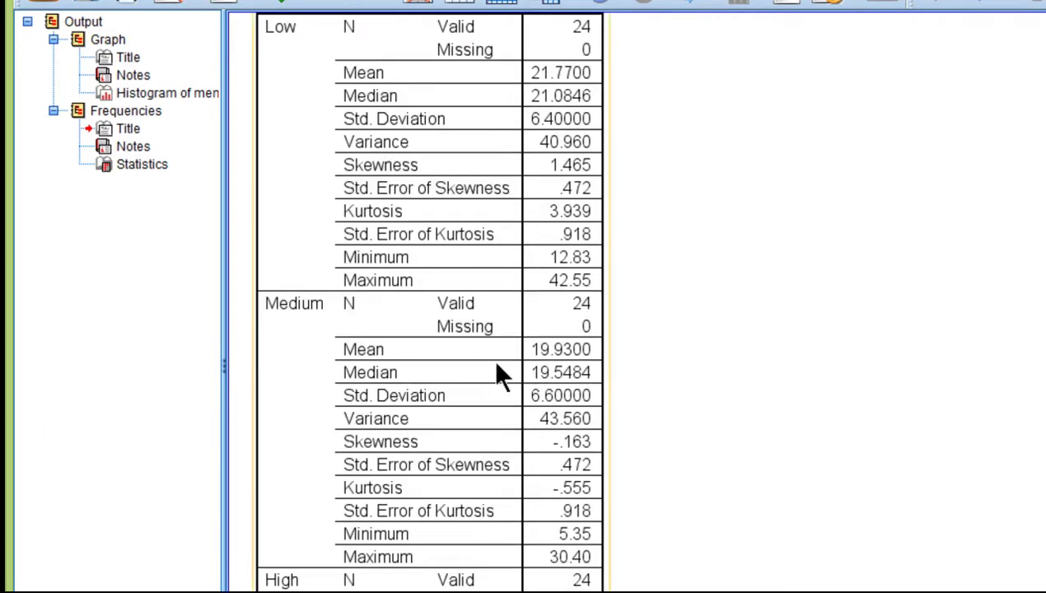
pyautogui.scroll(-4, 576, 358)
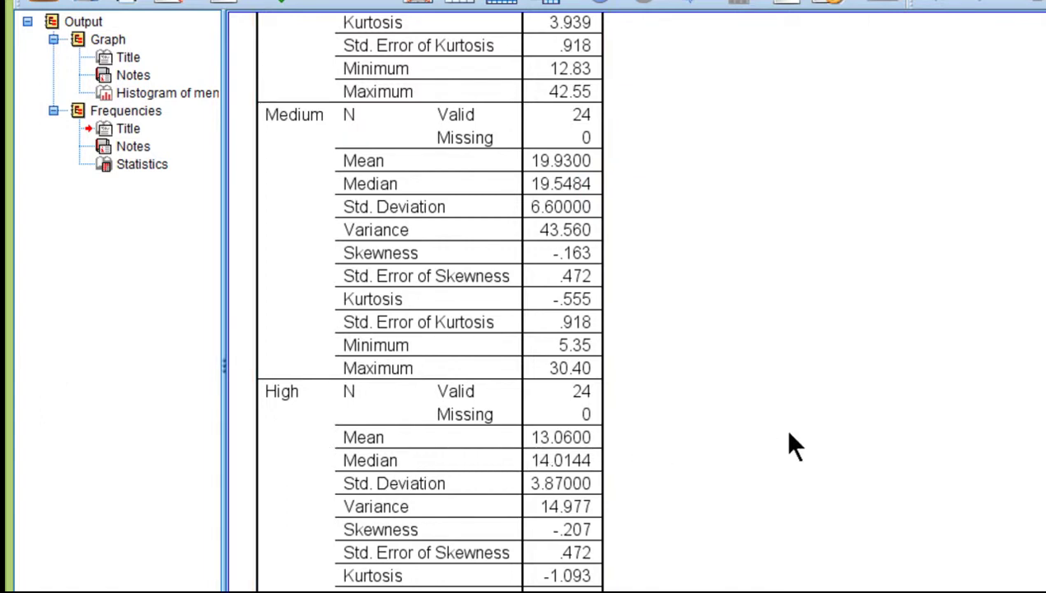
pyautogui.scroll(4, 788, 435)
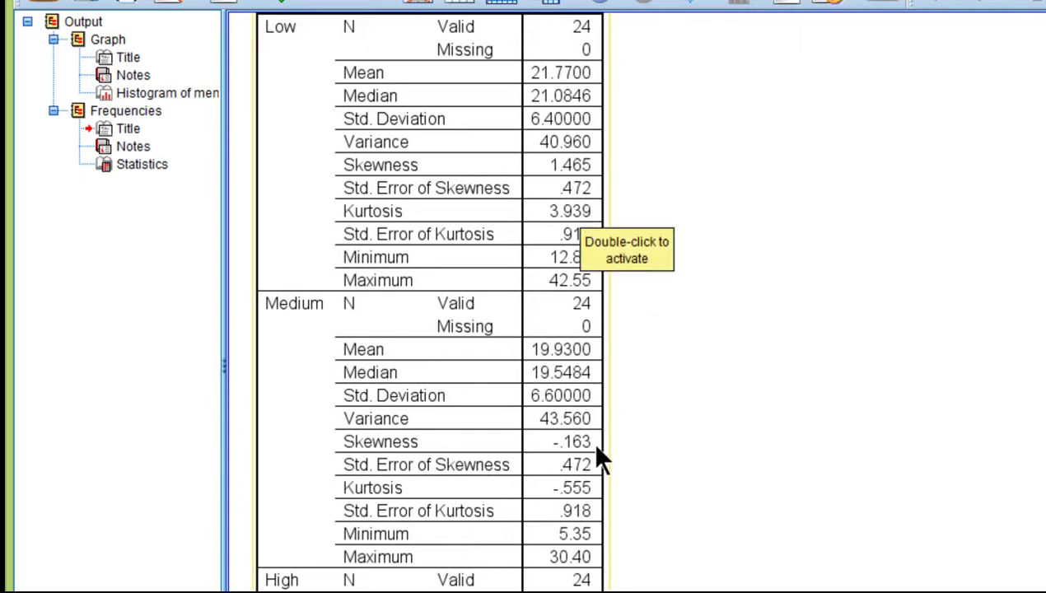
pyautogui.scroll(-4, 766, 479)
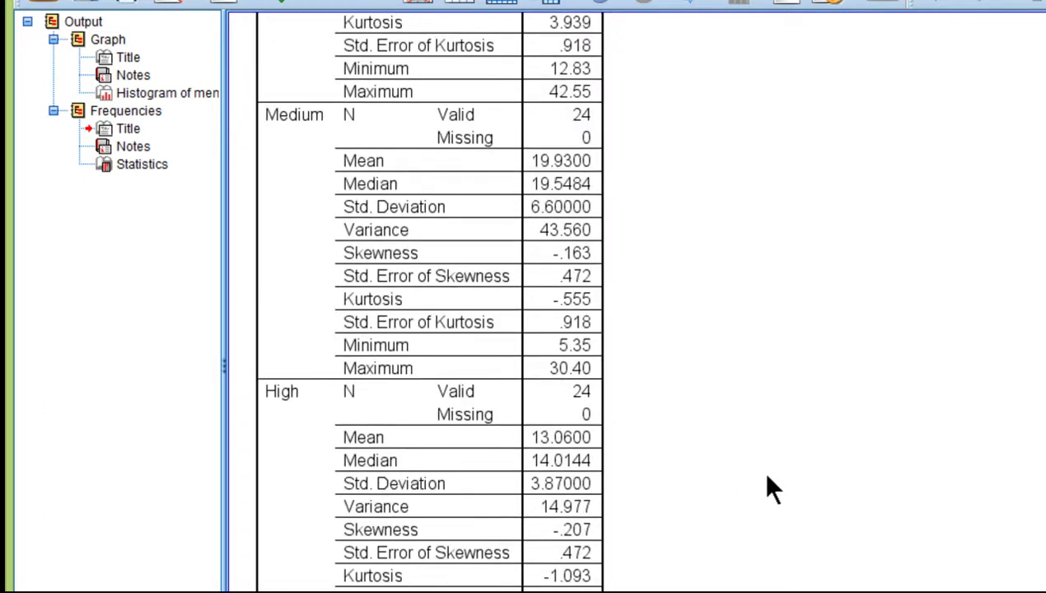
pyautogui.scroll(2, 755, 470)
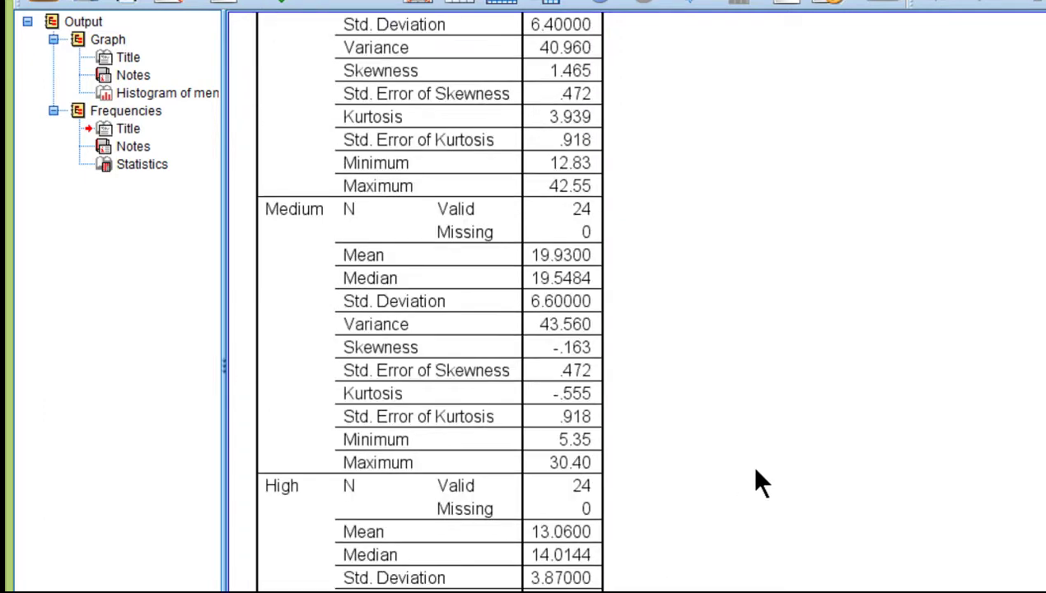
pyautogui.scroll(2, 755, 470)
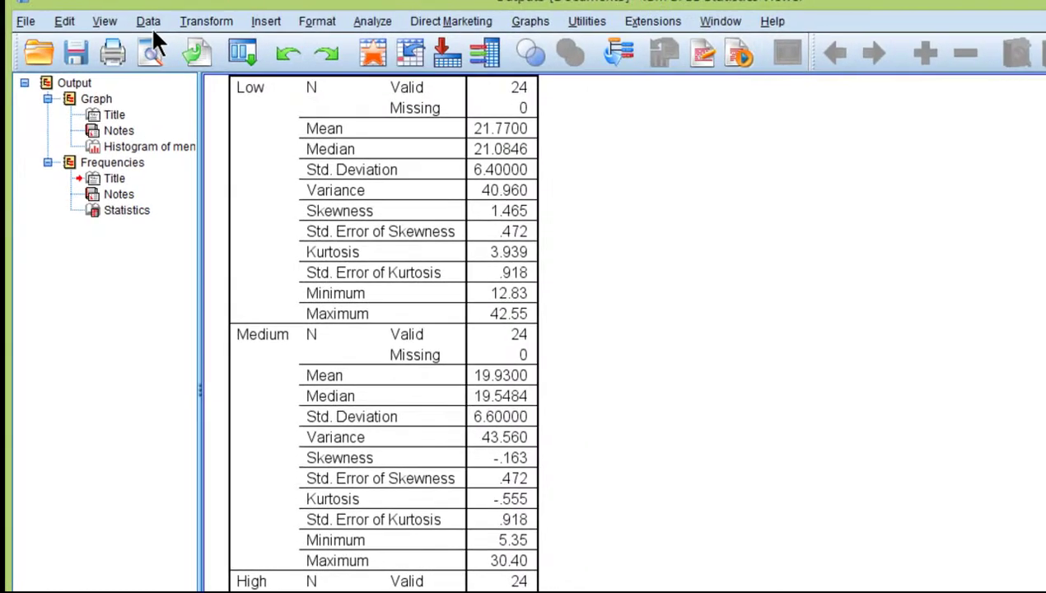
# - Turn off the file split by setting it to analyze all cases without creating groups
pyautogui.click(150, 26)
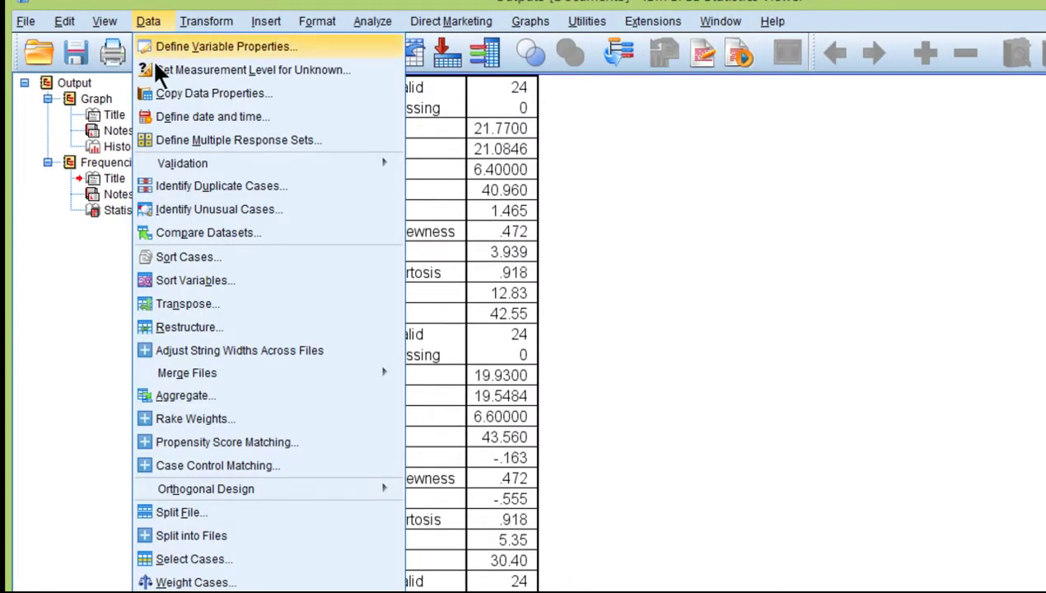
pyautogui.click(236, 510)
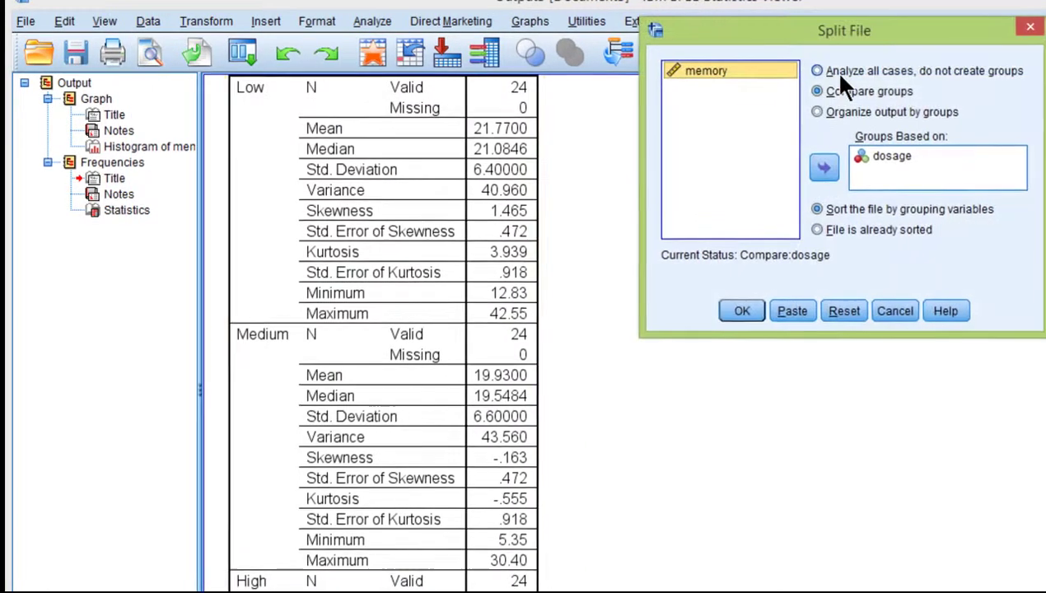
pyautogui.click(823, 70)
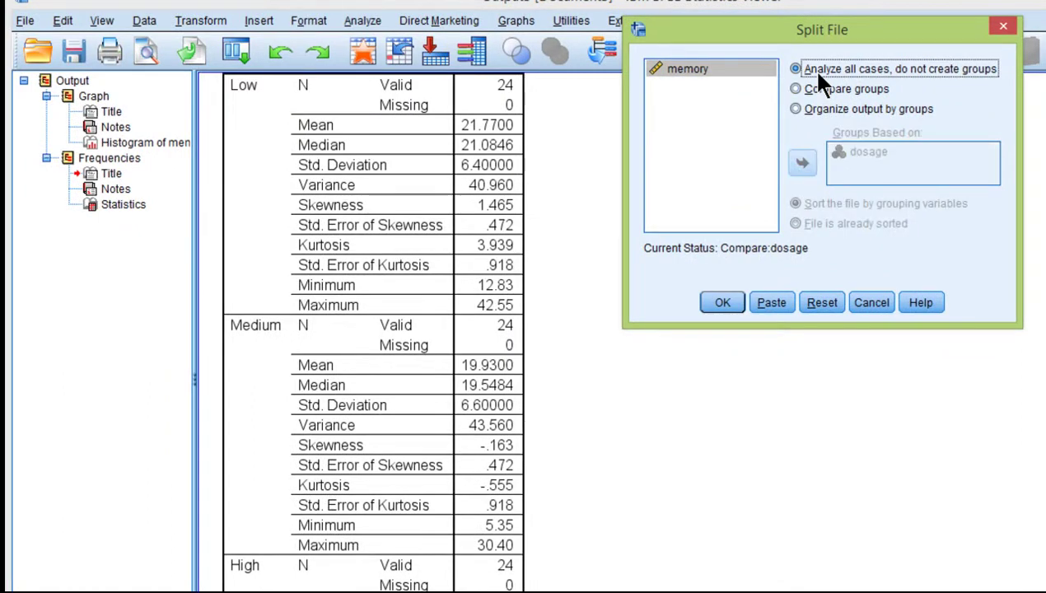
pyautogui.click(721, 301)
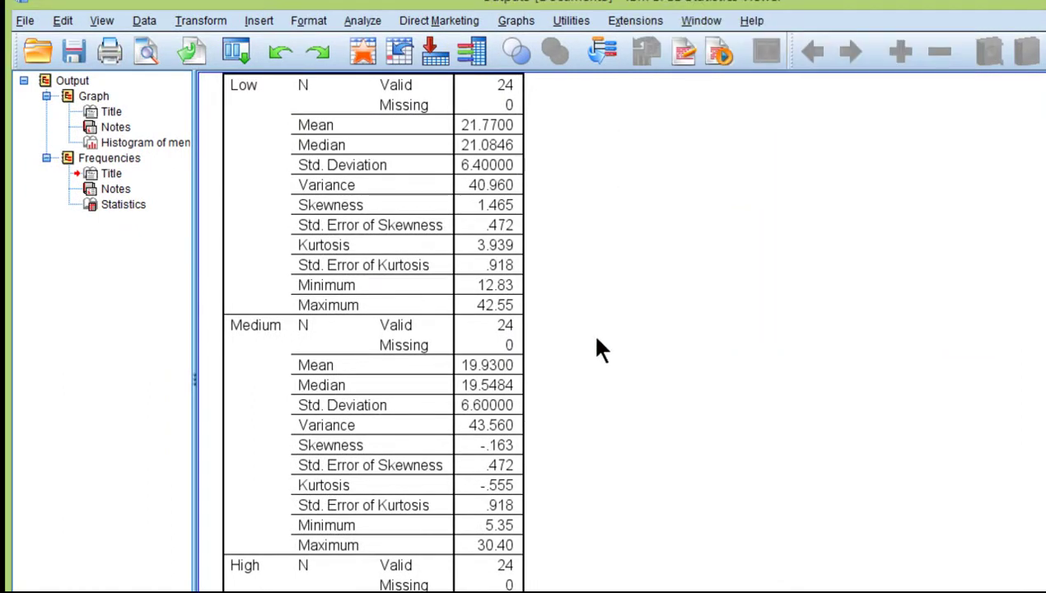